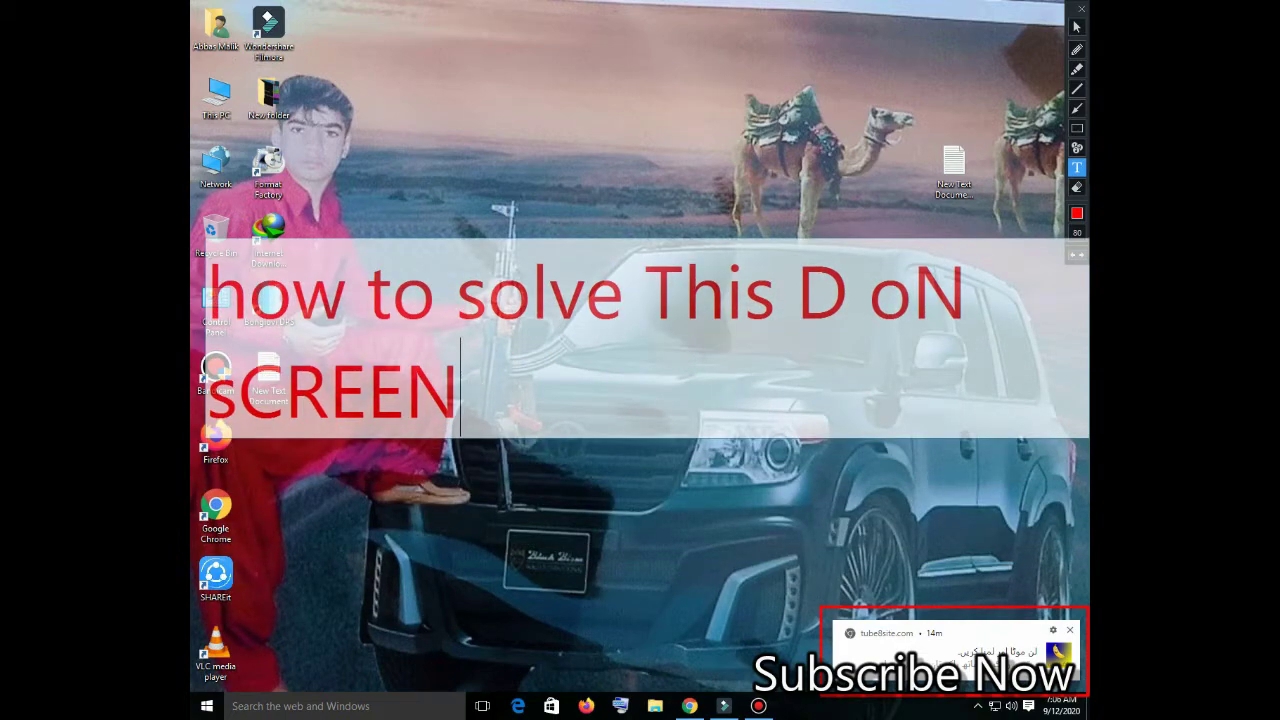
Draw a red arrow from the middle of the desktop to the website notification
left_click(1078, 109)
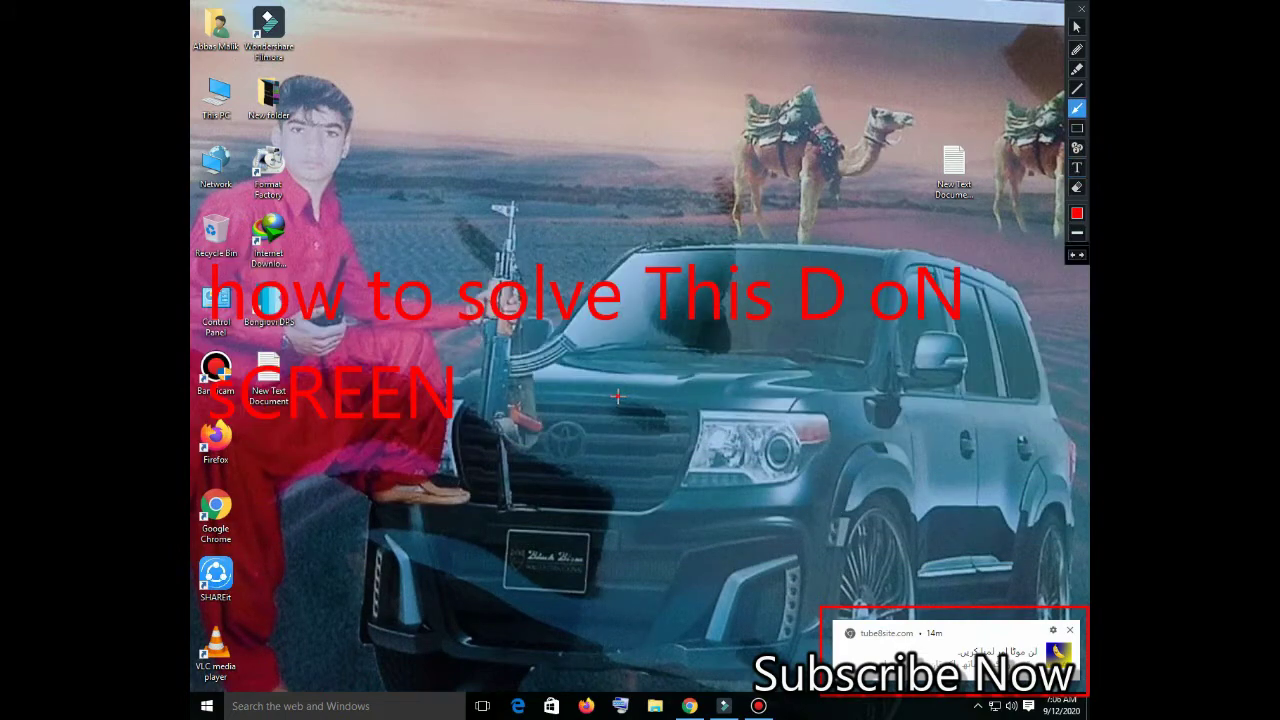
left_click_drag(836, 590, 840, 588)
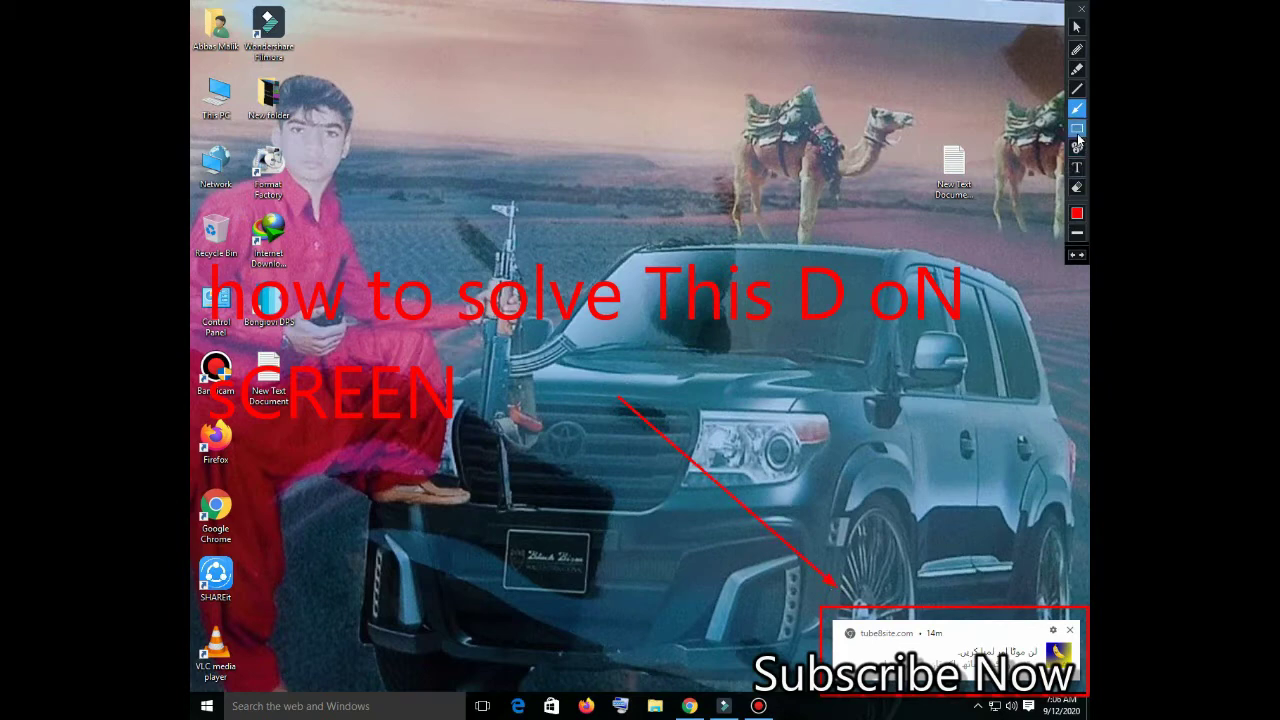
Set the annotation text colour to orange
left_click(1077, 167)
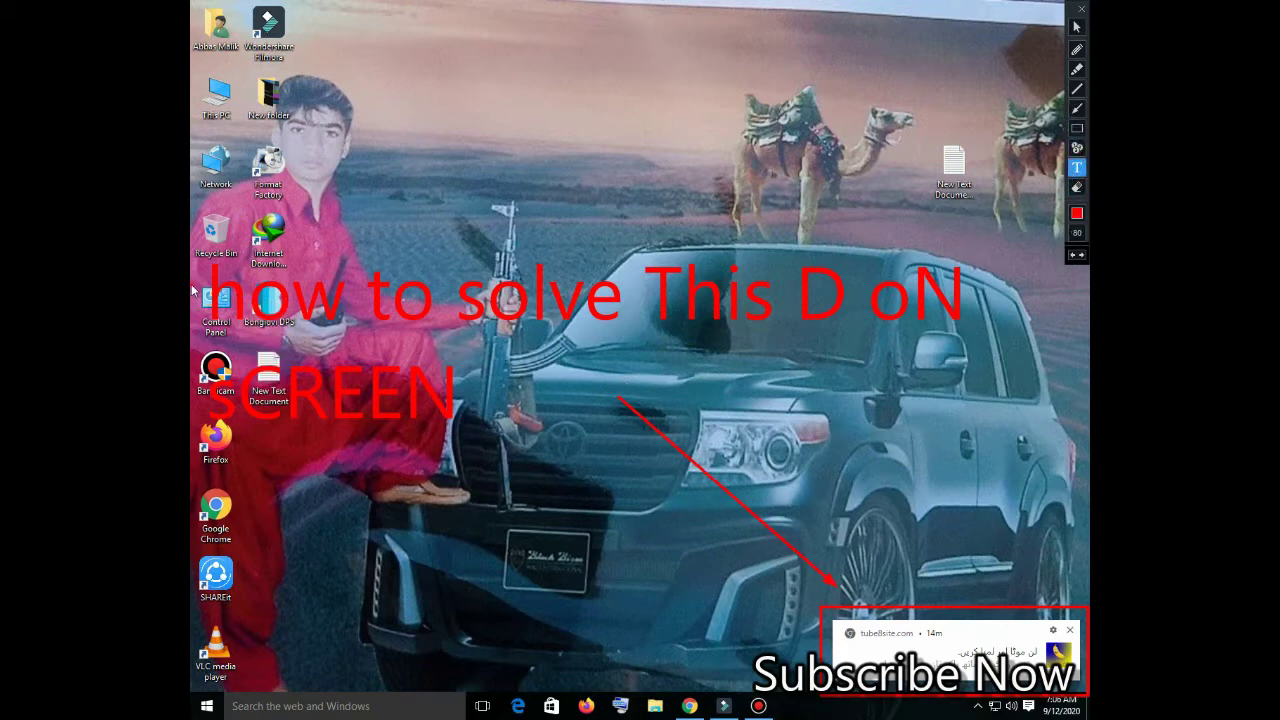
left_click(1077, 213)
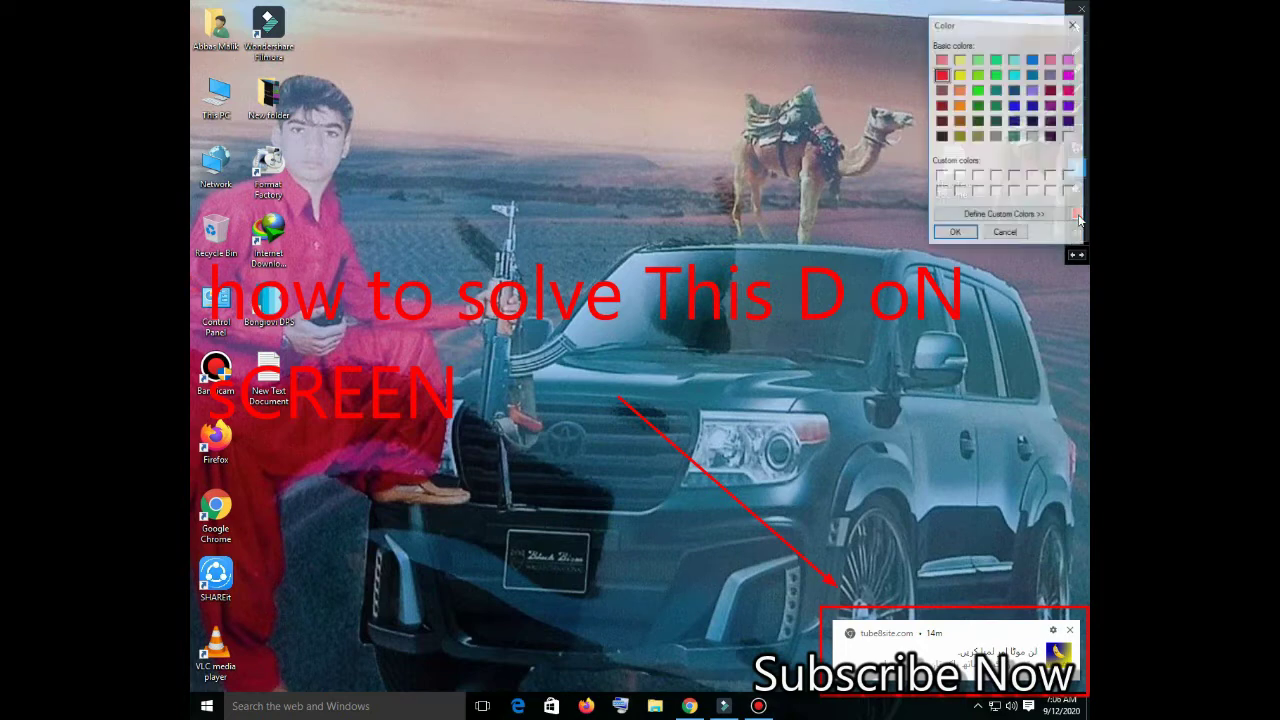
left_click(958, 91)
left_click(955, 233)
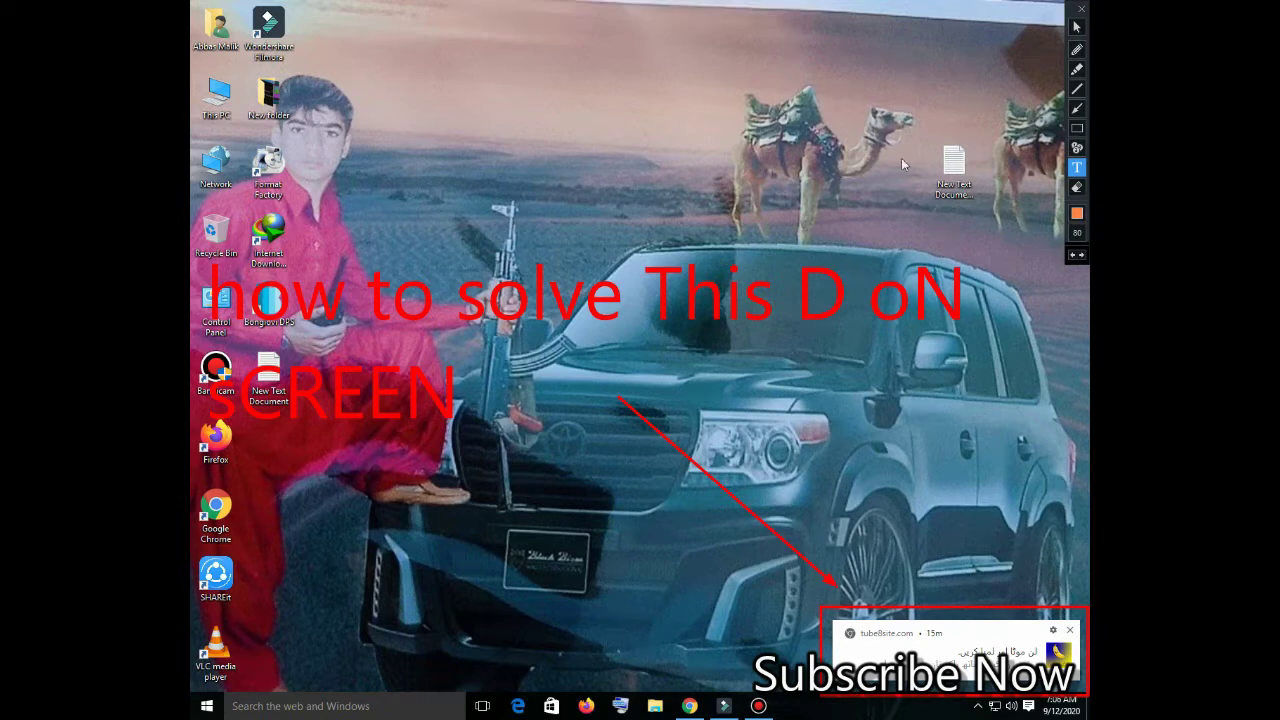
Add the text annotation "OPEN YOUR BRWOSER" in orange above the red heading
left_click(636, 106)
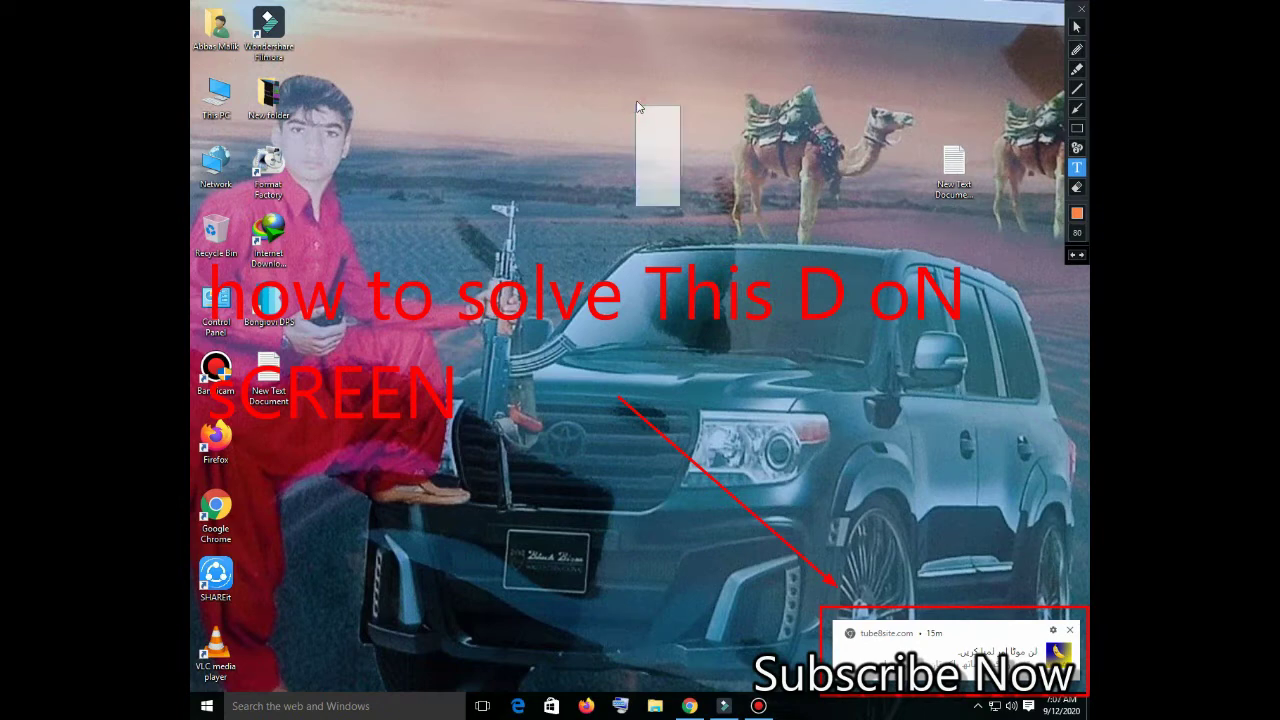
type("OPEN YOU")
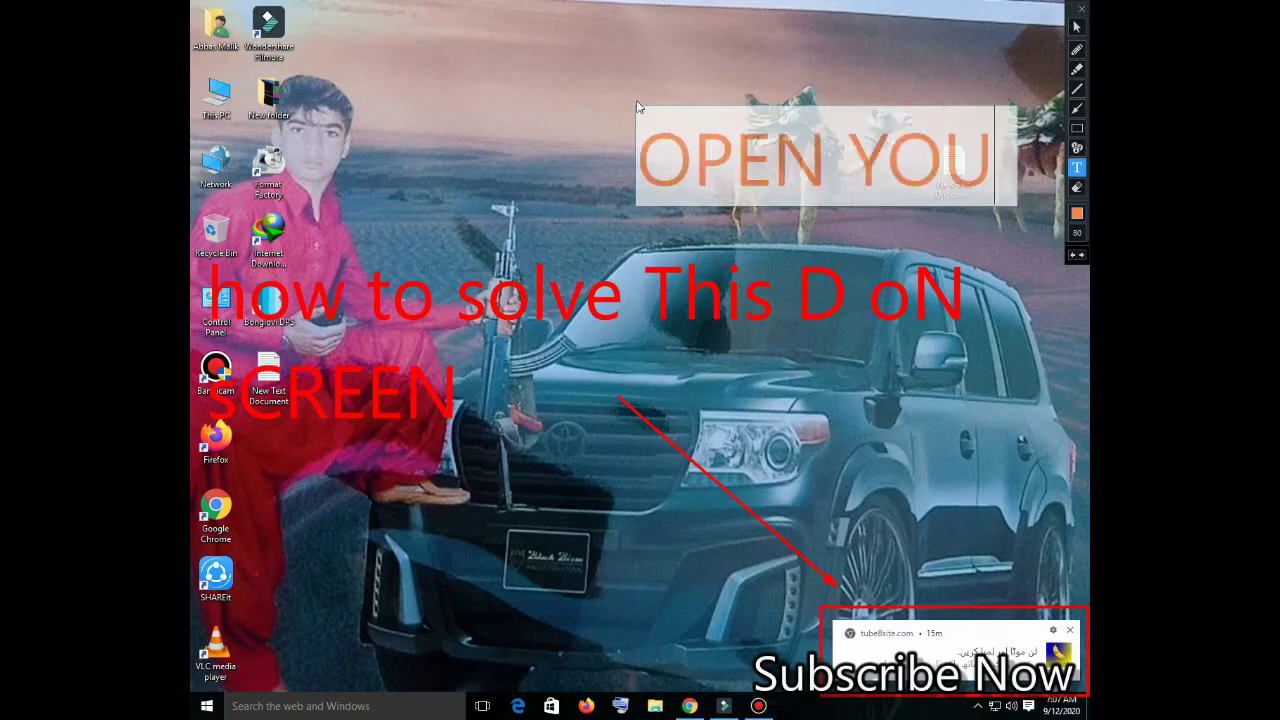
type("R BRO")
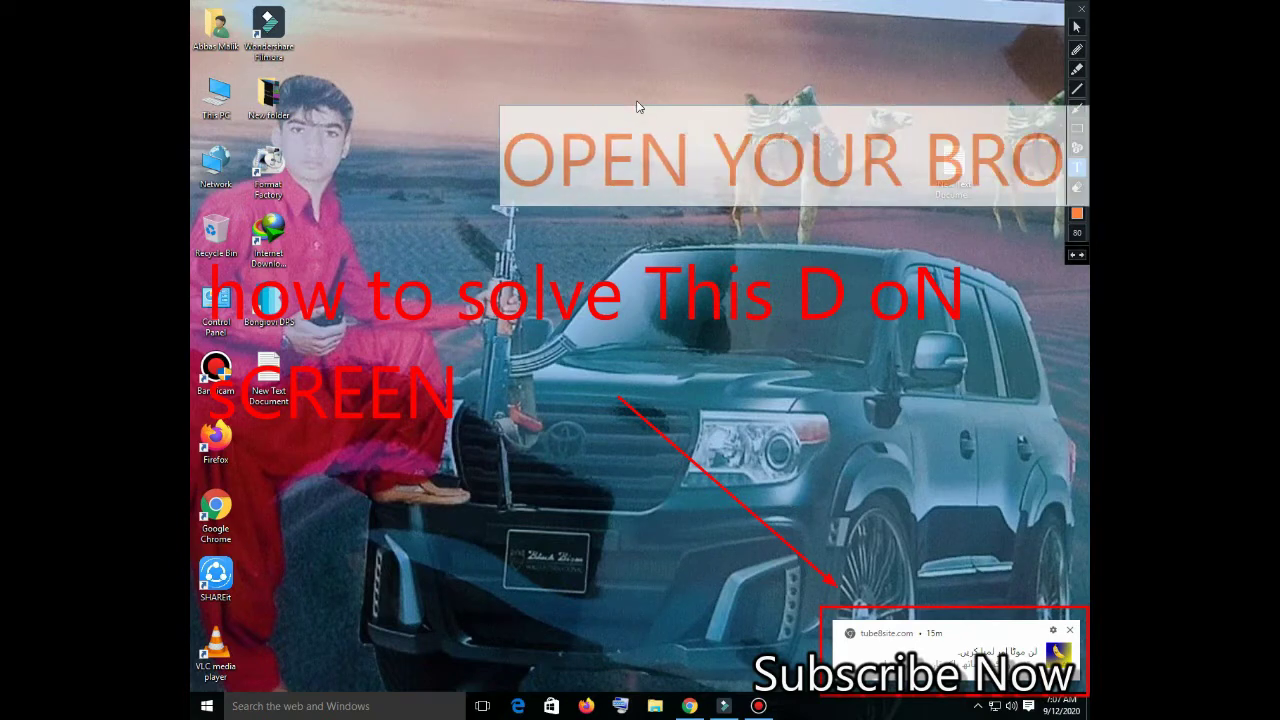
type("SER")
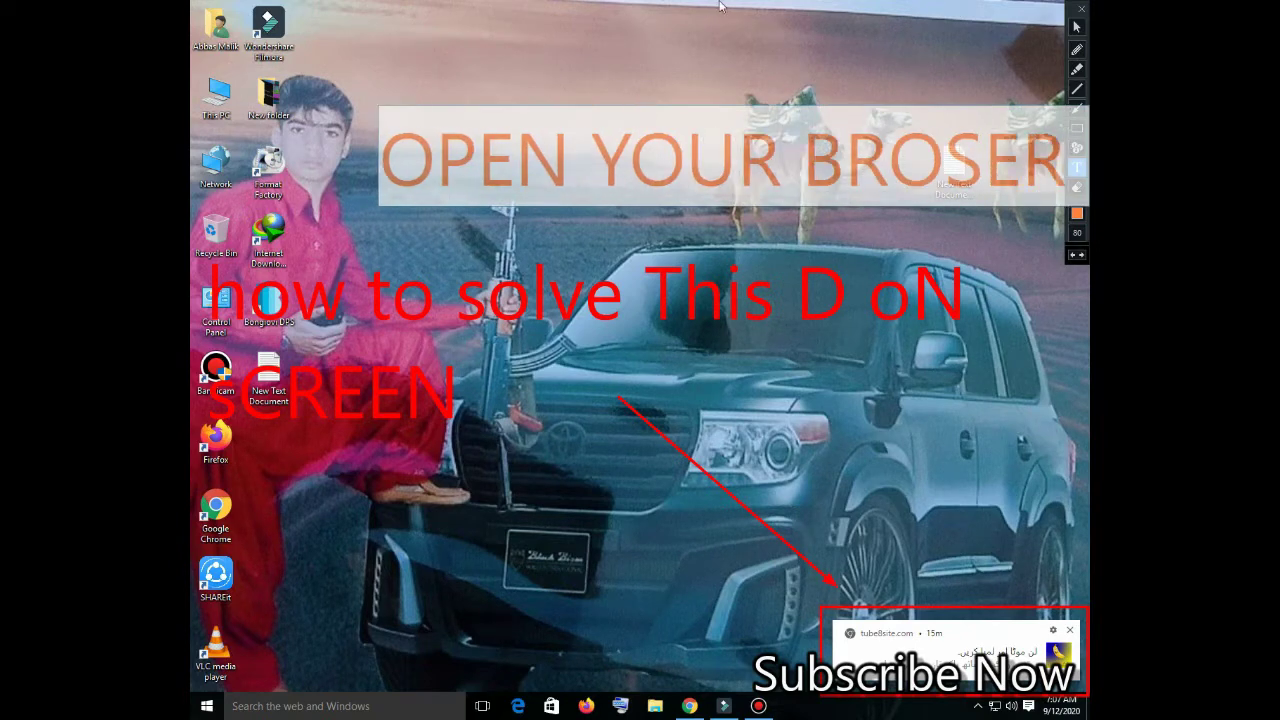
key("Left")
key("Left")
key("Left")
key("Left")
type("W")
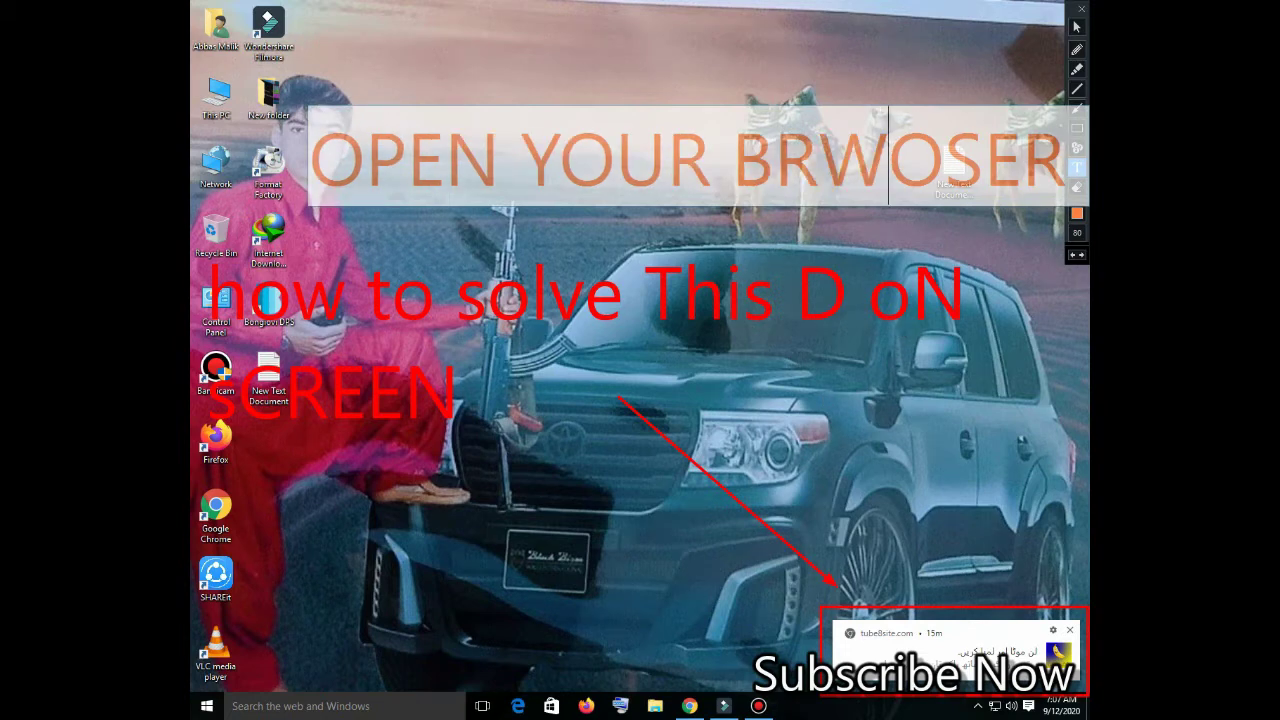
left_click(698, 710)
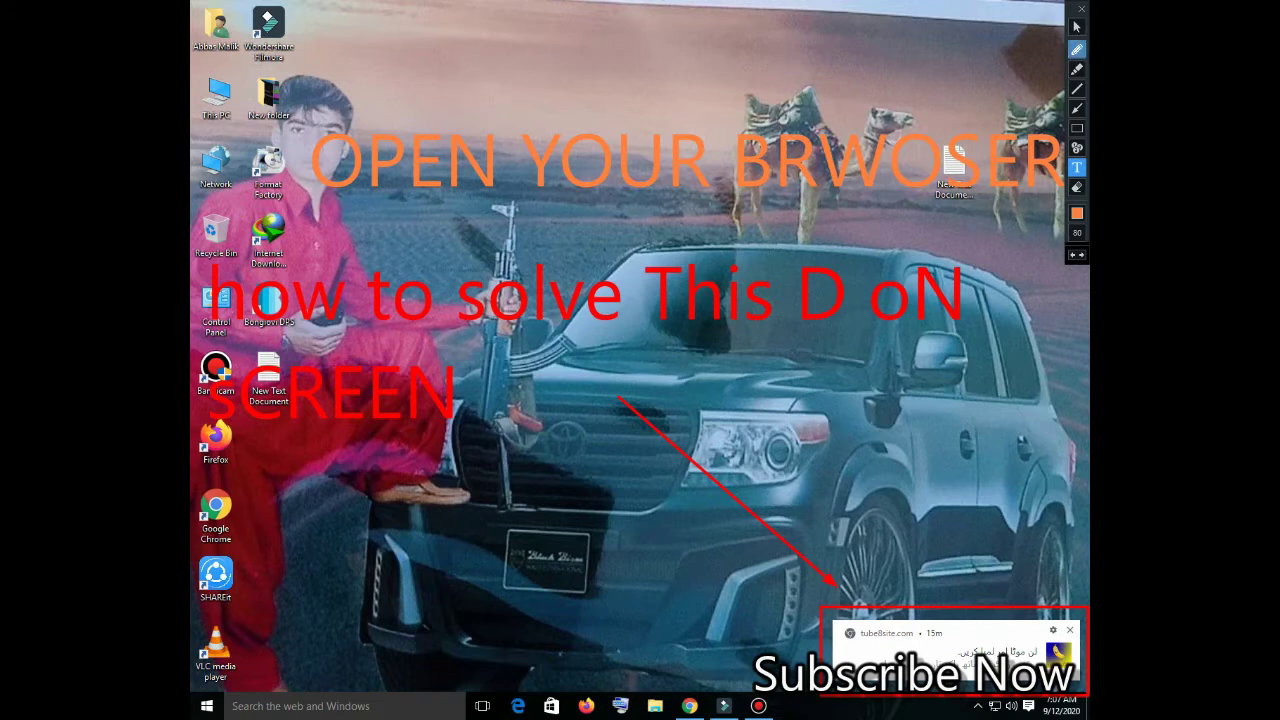
Undo all annotations on the desktop, including both texts, the arrow and the frame around the notification
left_click(1076, 256)
left_click(1074, 256)
left_click(1074, 256)
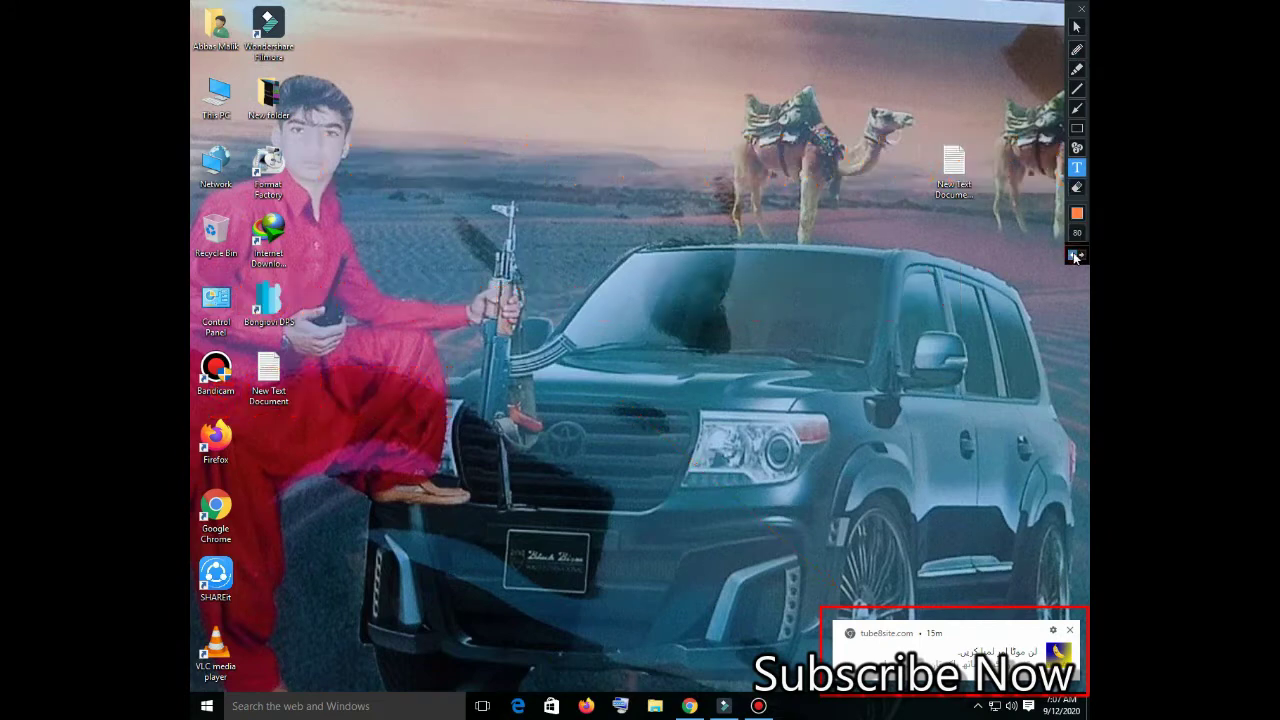
left_click(1074, 256)
Switch to Google Chrome and open a new tab in place of the "bandicam key master" search tab
left_click(684, 704)
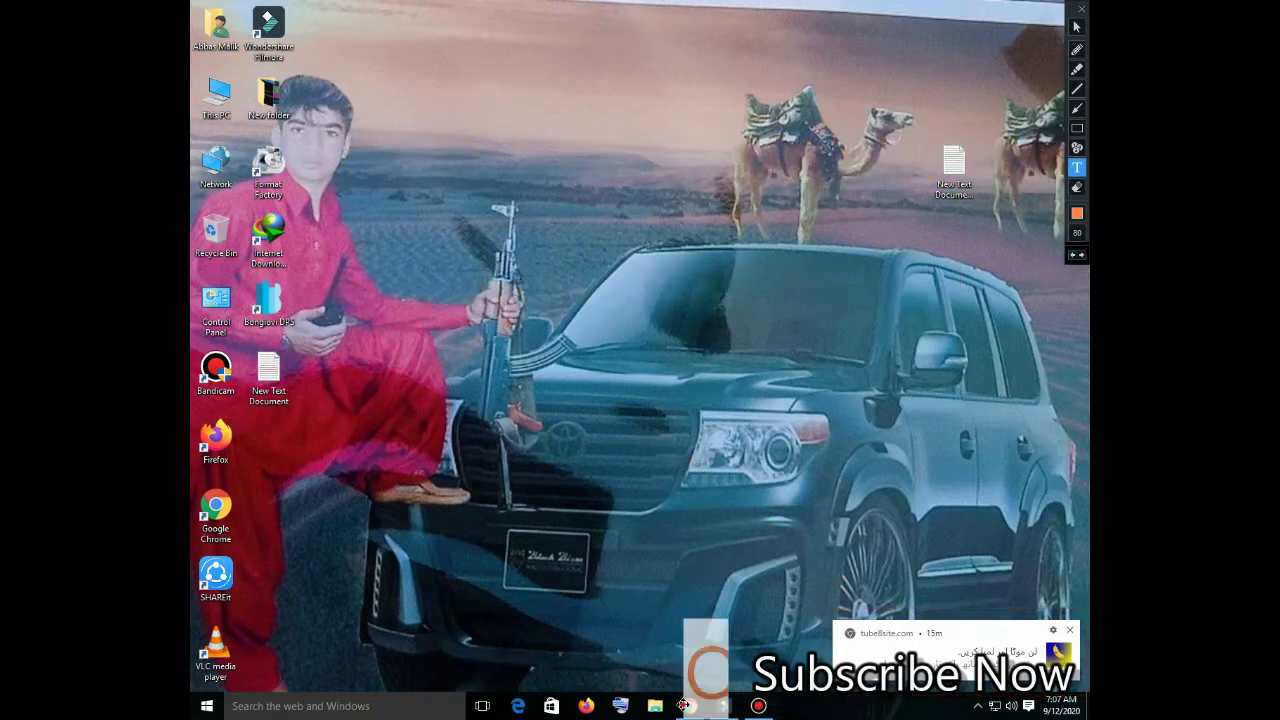
left_click(1076, 27)
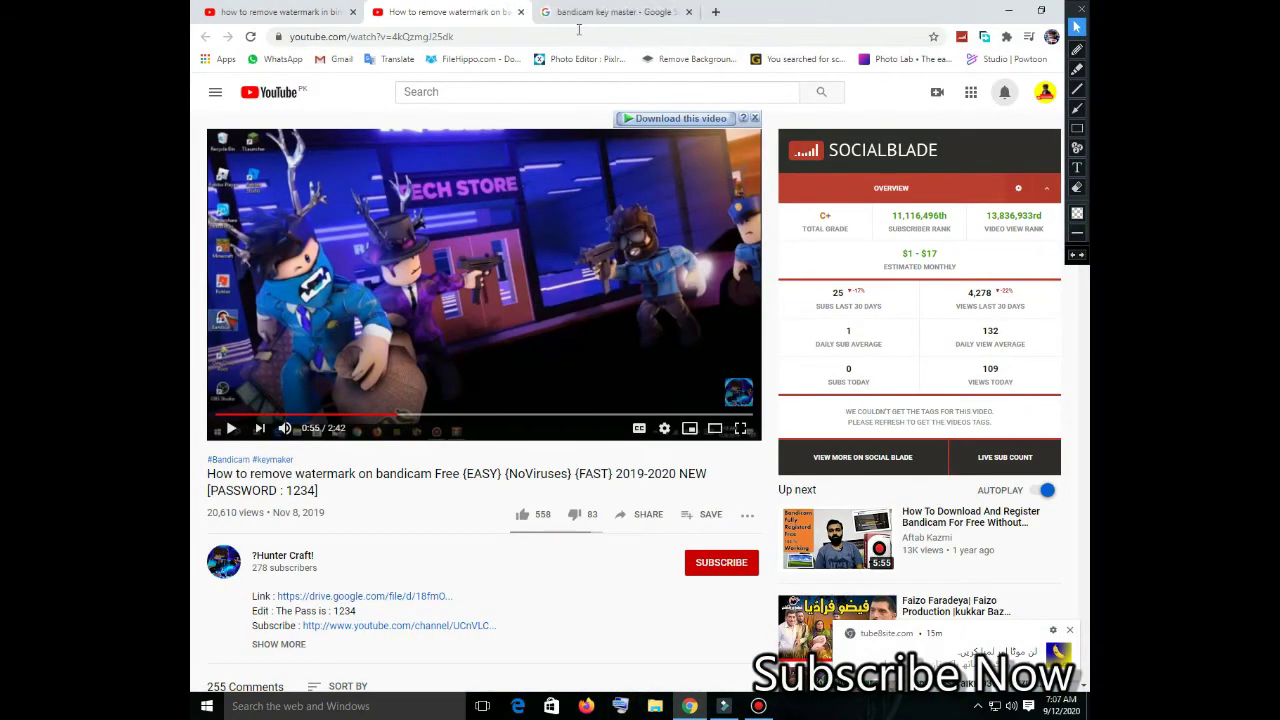
left_click(715, 12)
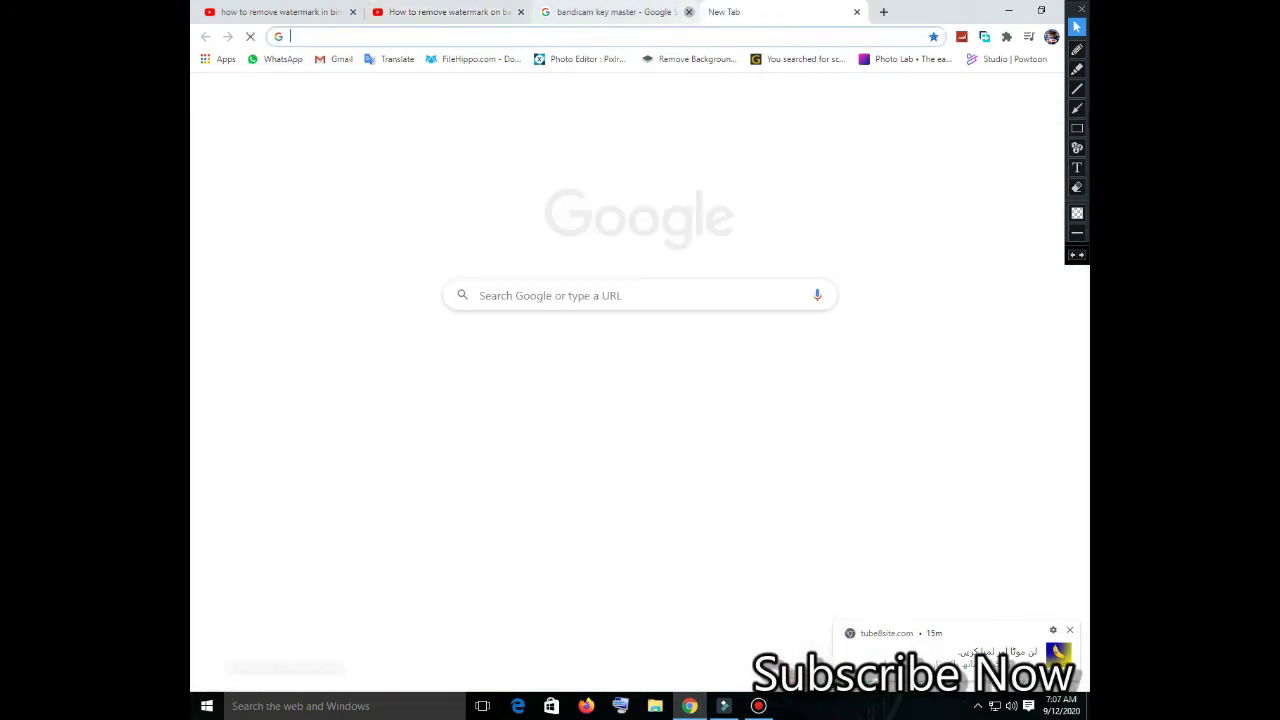
Frame the Apps bookmark with a red rectangle and open the Chrome apps page
left_click(1077, 128)
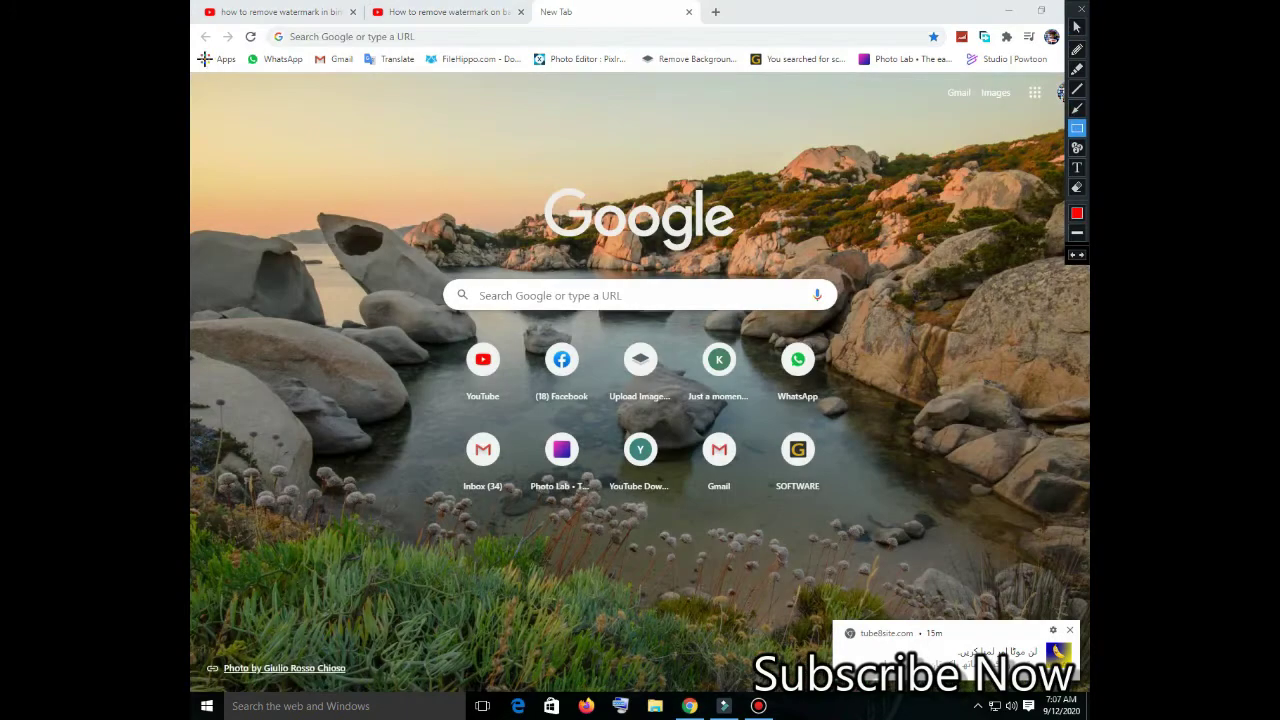
left_click_drag(193, 47, 244, 72)
left_click(1076, 27)
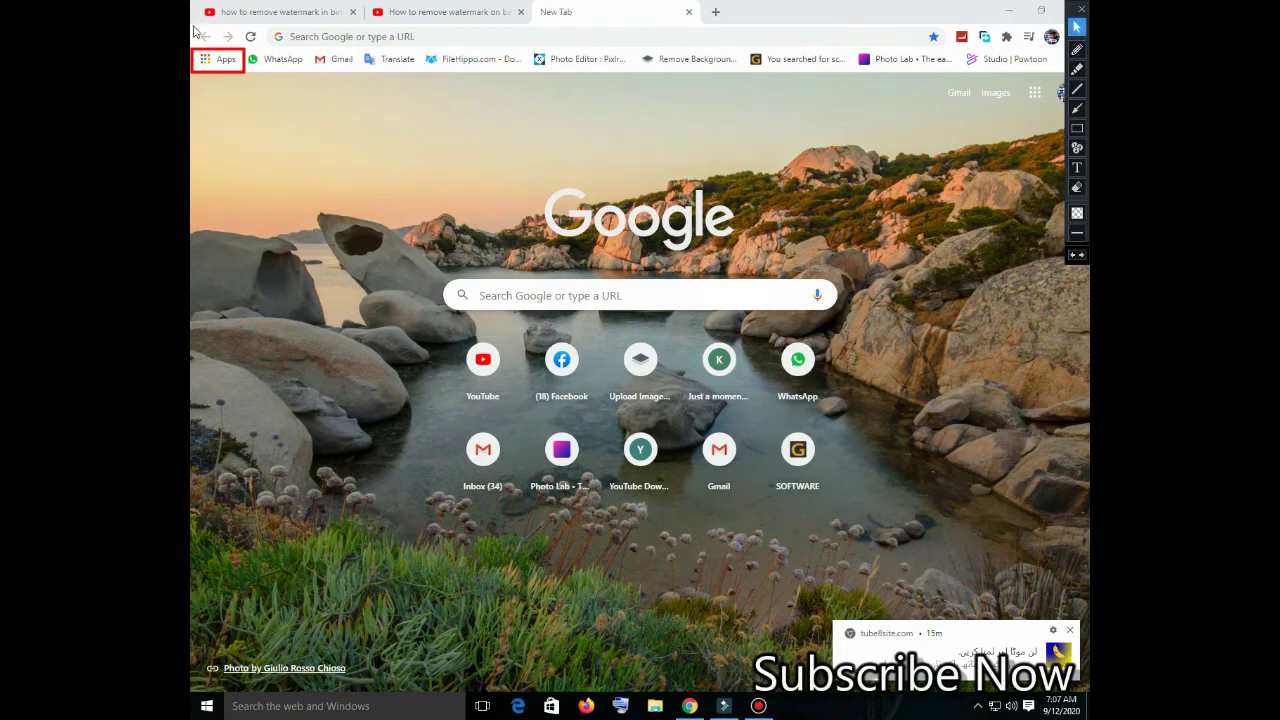
left_click(224, 66)
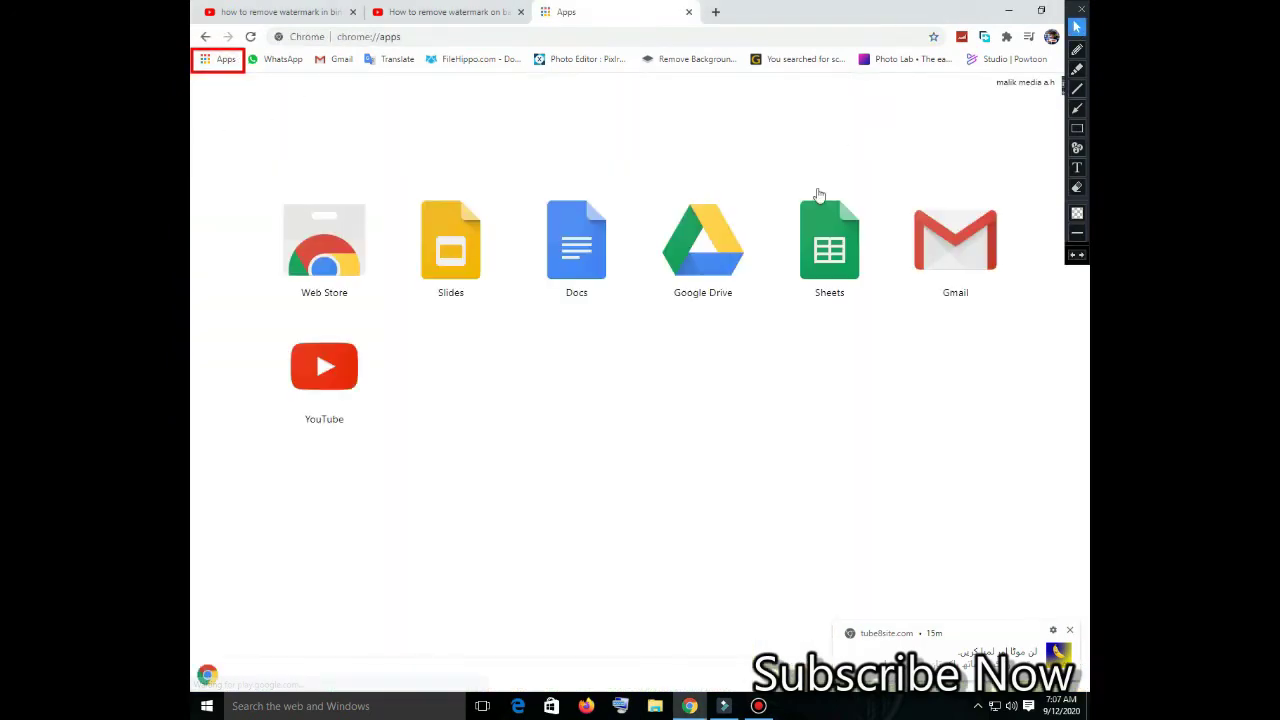
Frame the Web Store app with a red rectangle and open it, clearing the red frames from the screen
left_click(1076, 128)
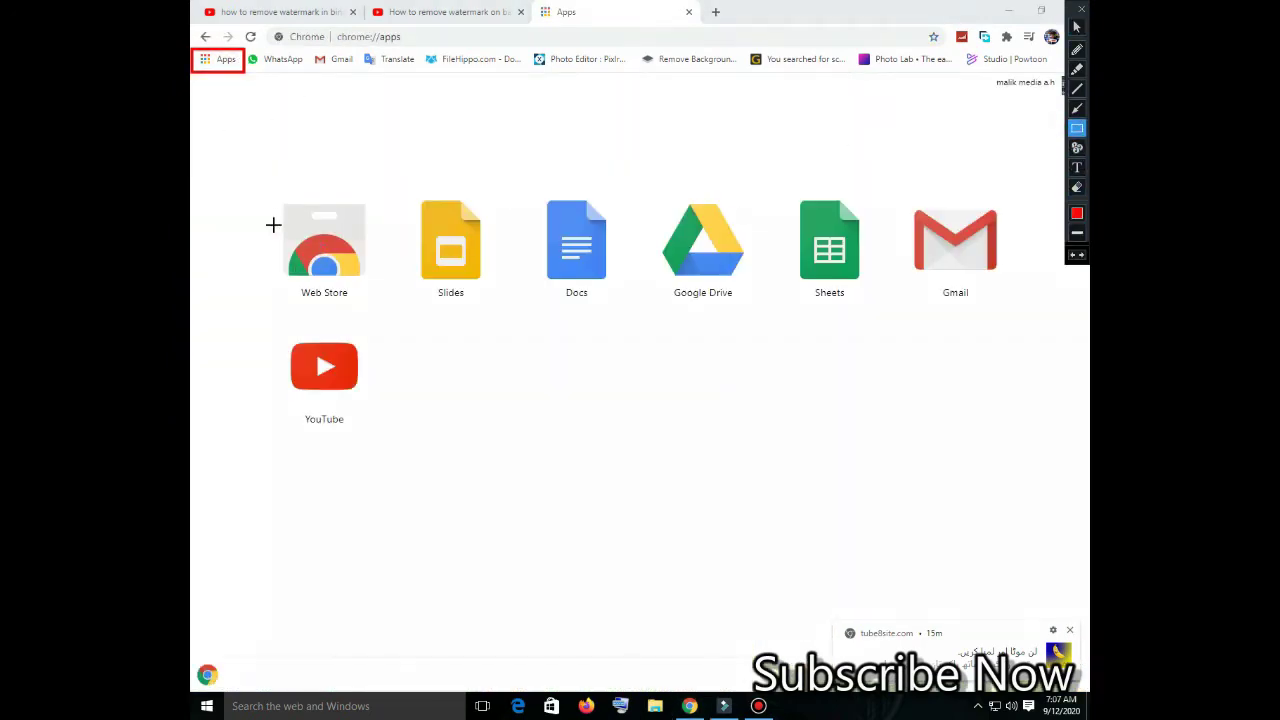
mouse_move(258, 176)
left_mouse_down()
mouse_move(403, 323)
mouse_move(385, 318)
left_mouse_up()
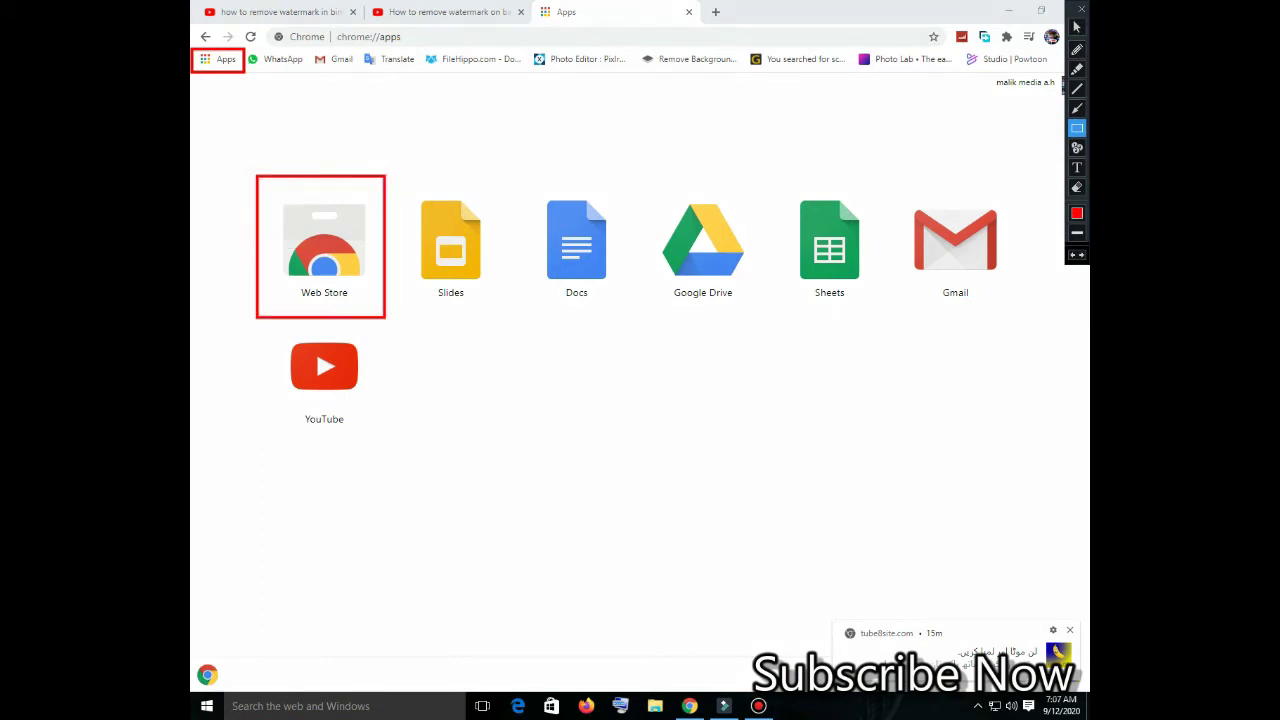
left_click(1077, 28)
left_click(366, 224)
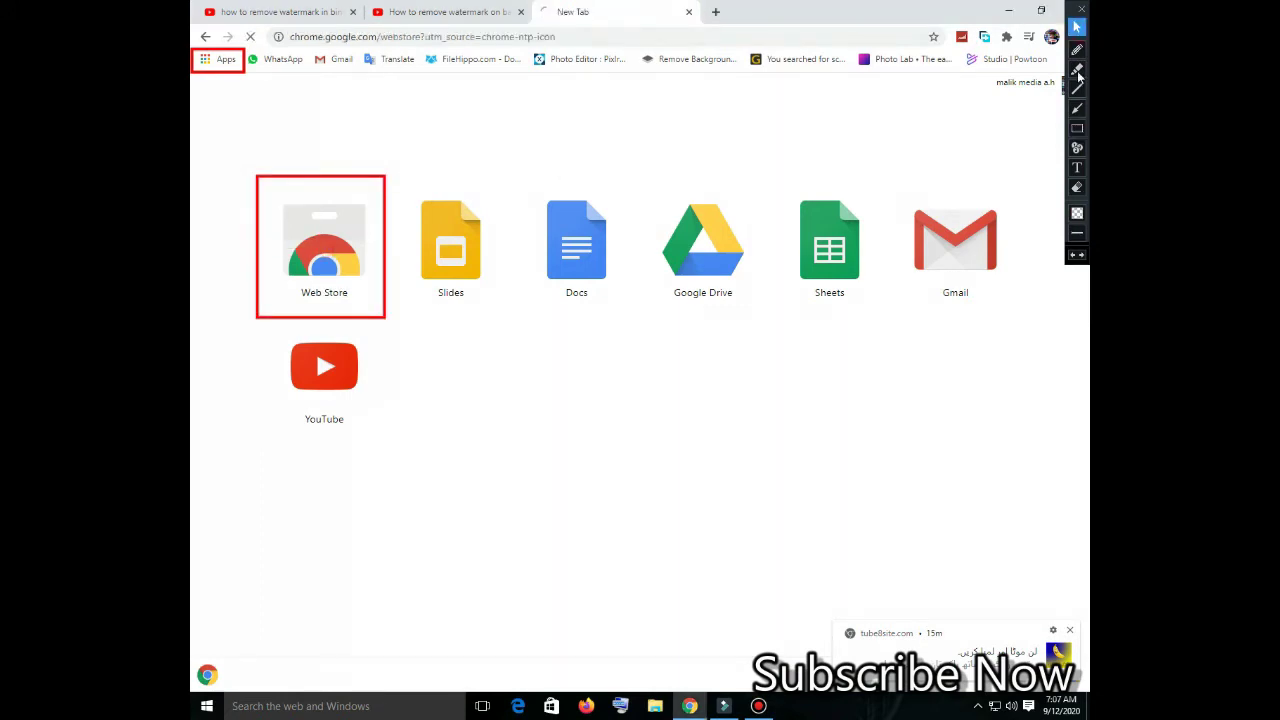
left_click(1074, 257)
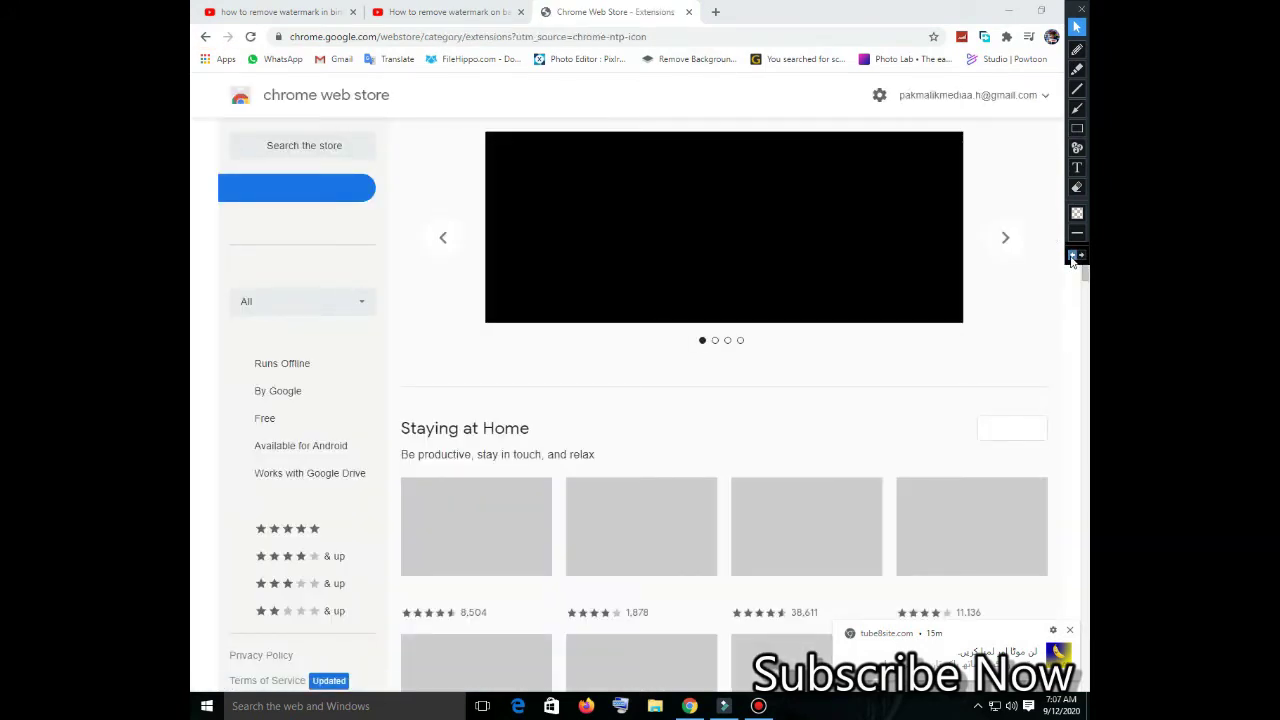
left_click(1077, 169)
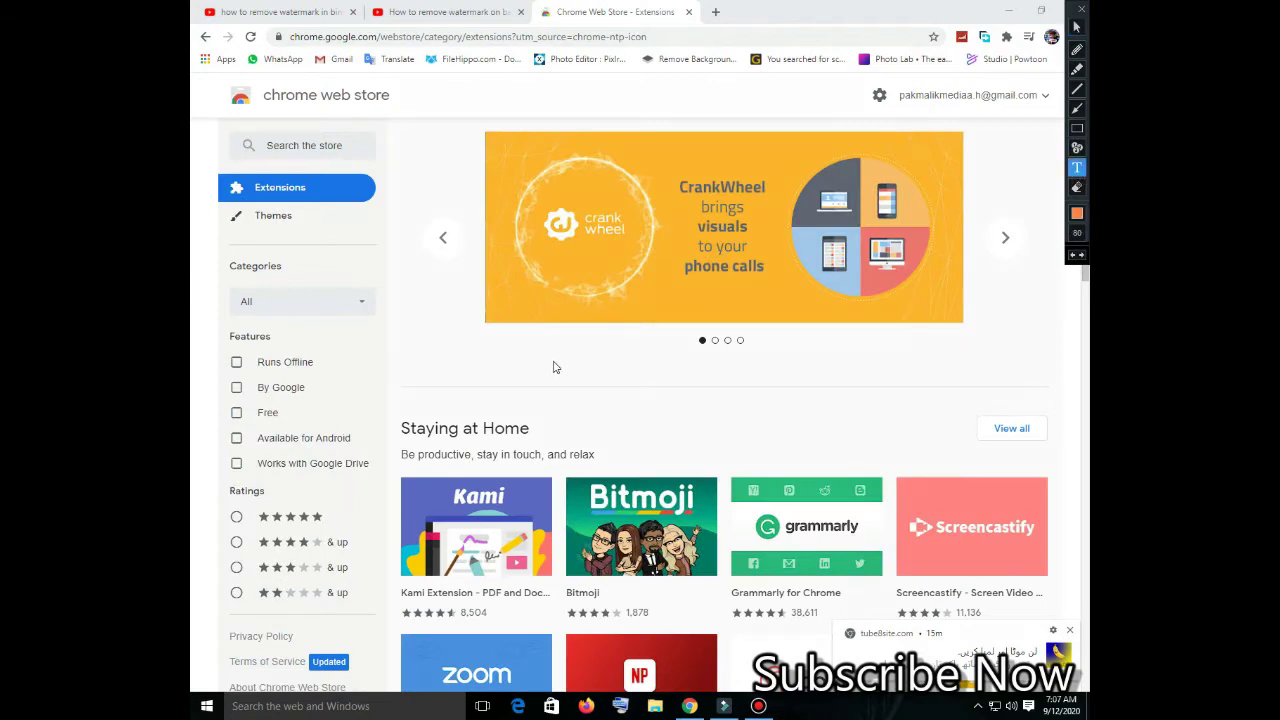
left_click(557, 361)
type("TR")
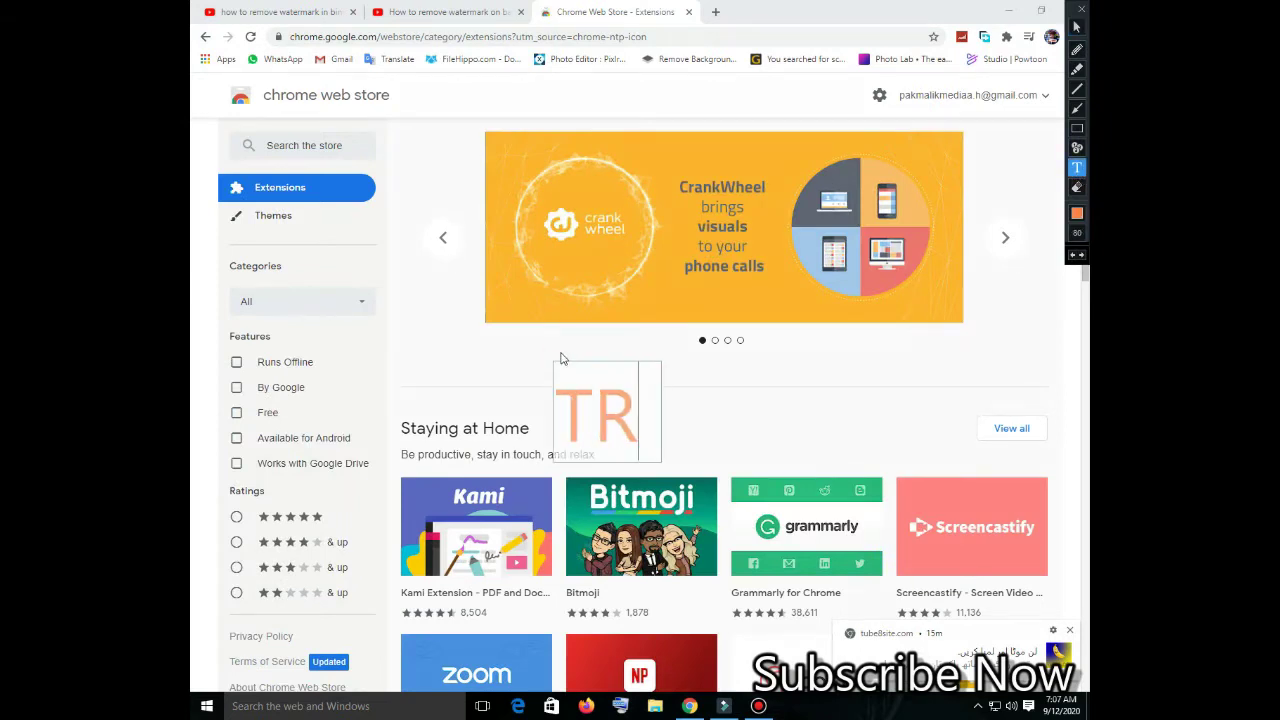
key("BackSpace")
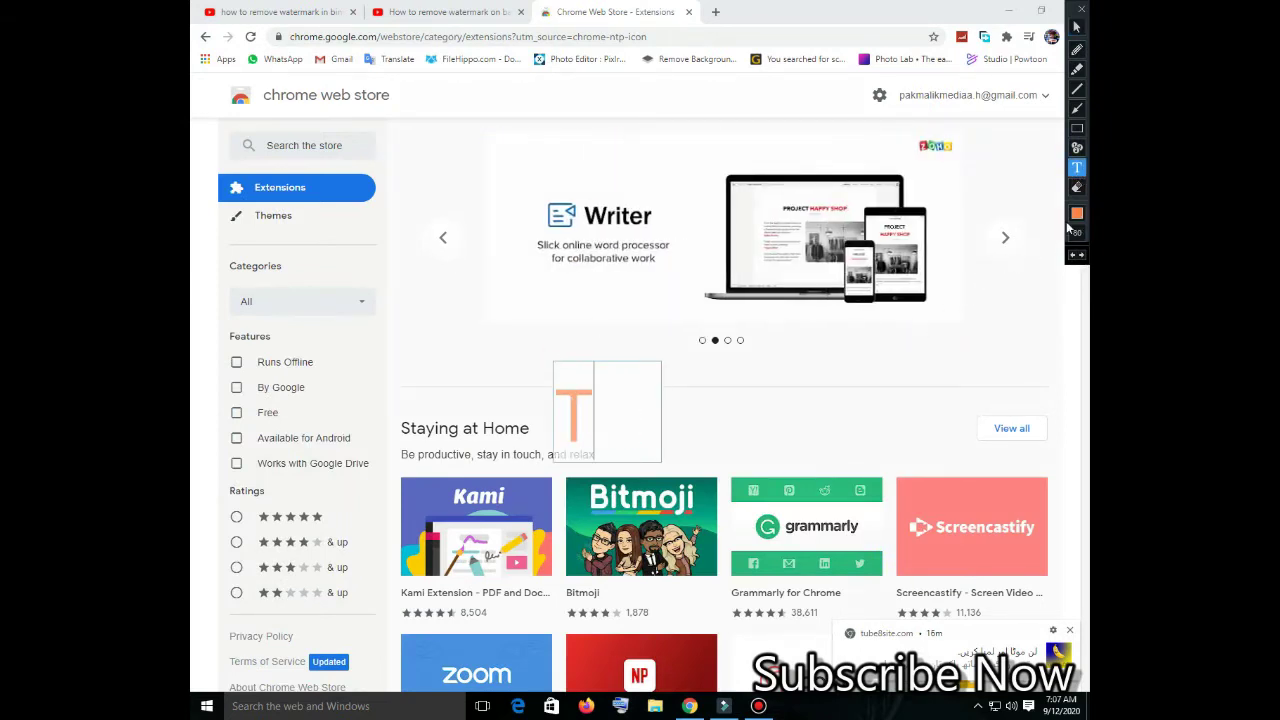
key("BackSpace")
Set the annotation text colour to black
left_click(1077, 213)
left_click(941, 136)
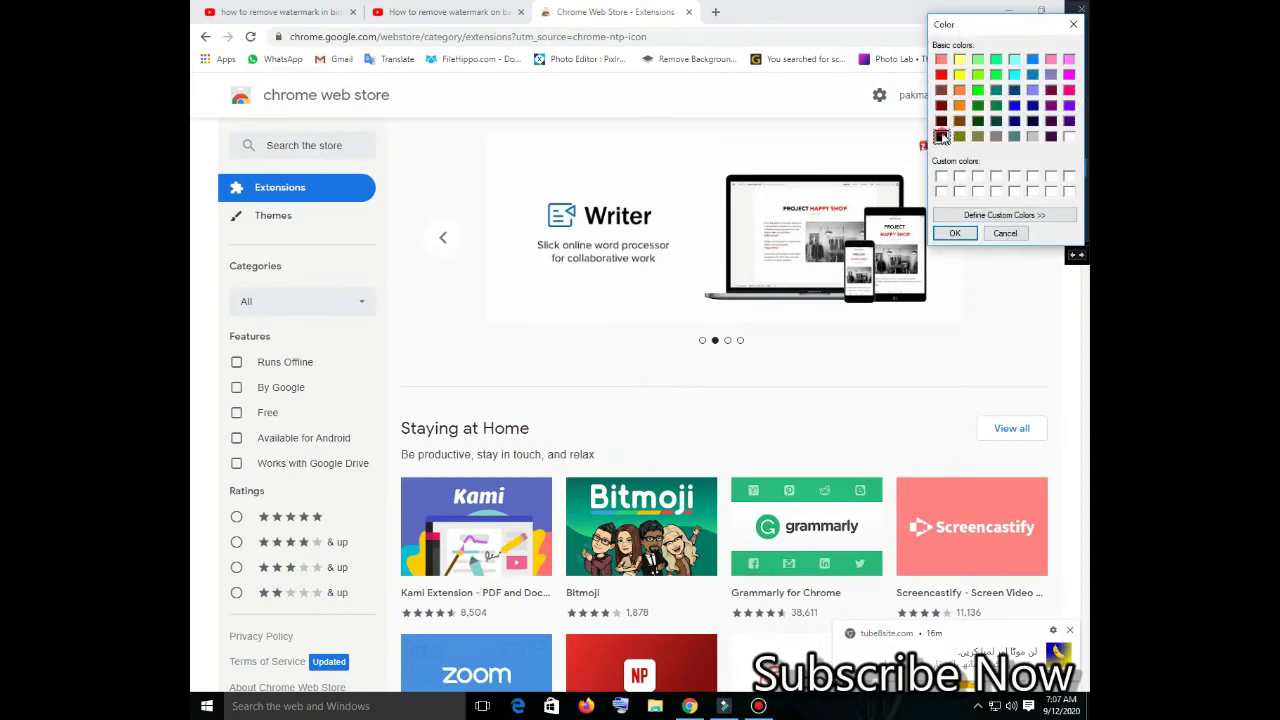
left_click(967, 237)
Add the text annotation "TRICK1" just below the web store's banner
left_click(790, 350)
type("DF")
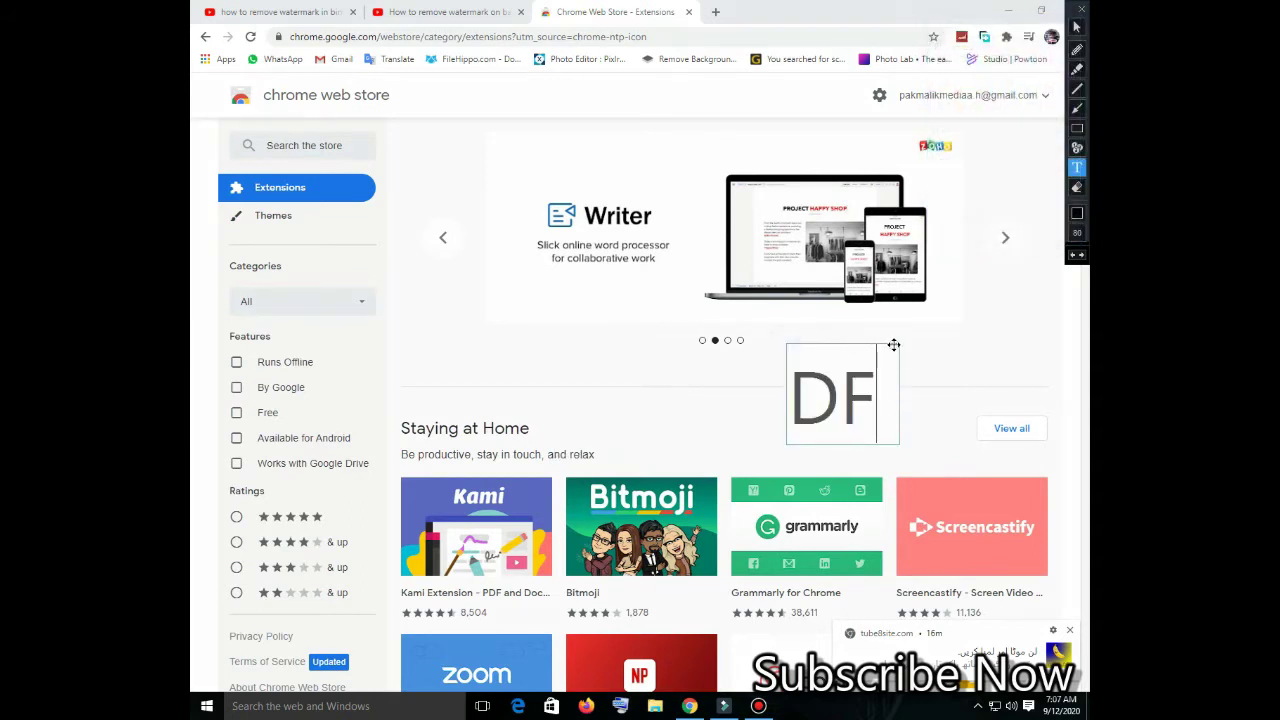
key("BackSpace")
left_click(487, 320)
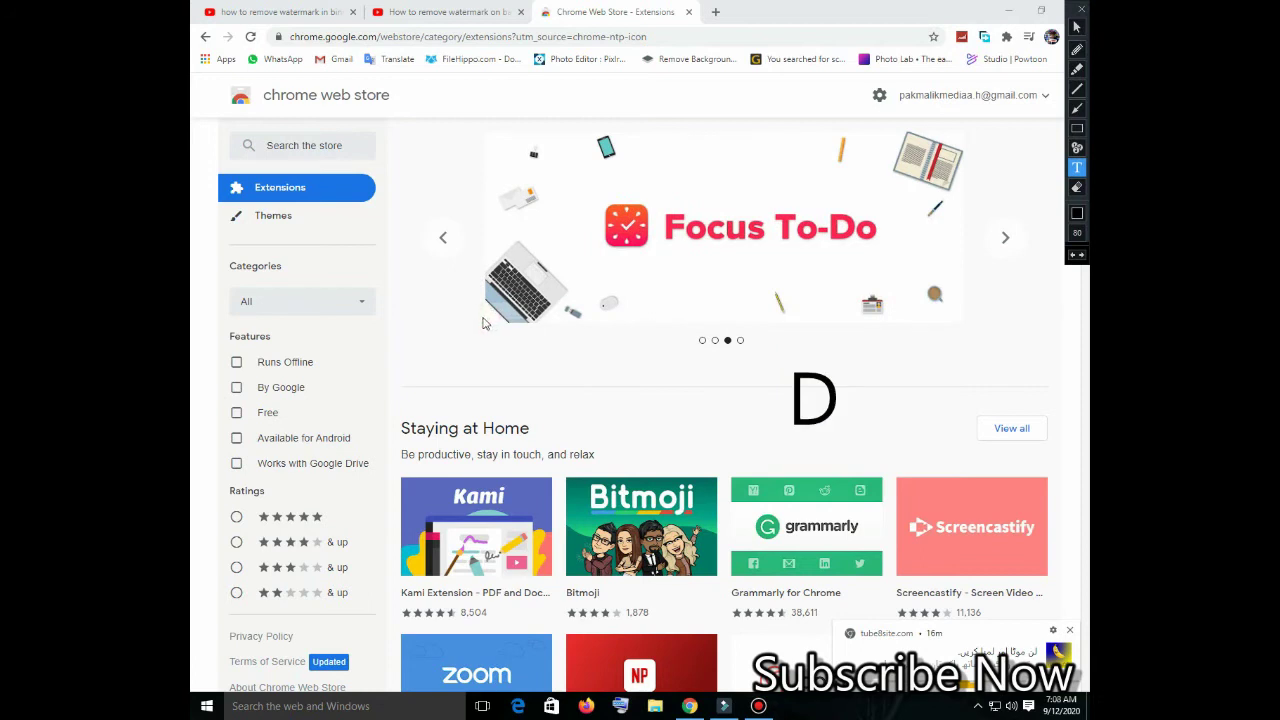
left_click(484, 320)
type("TRICK1")
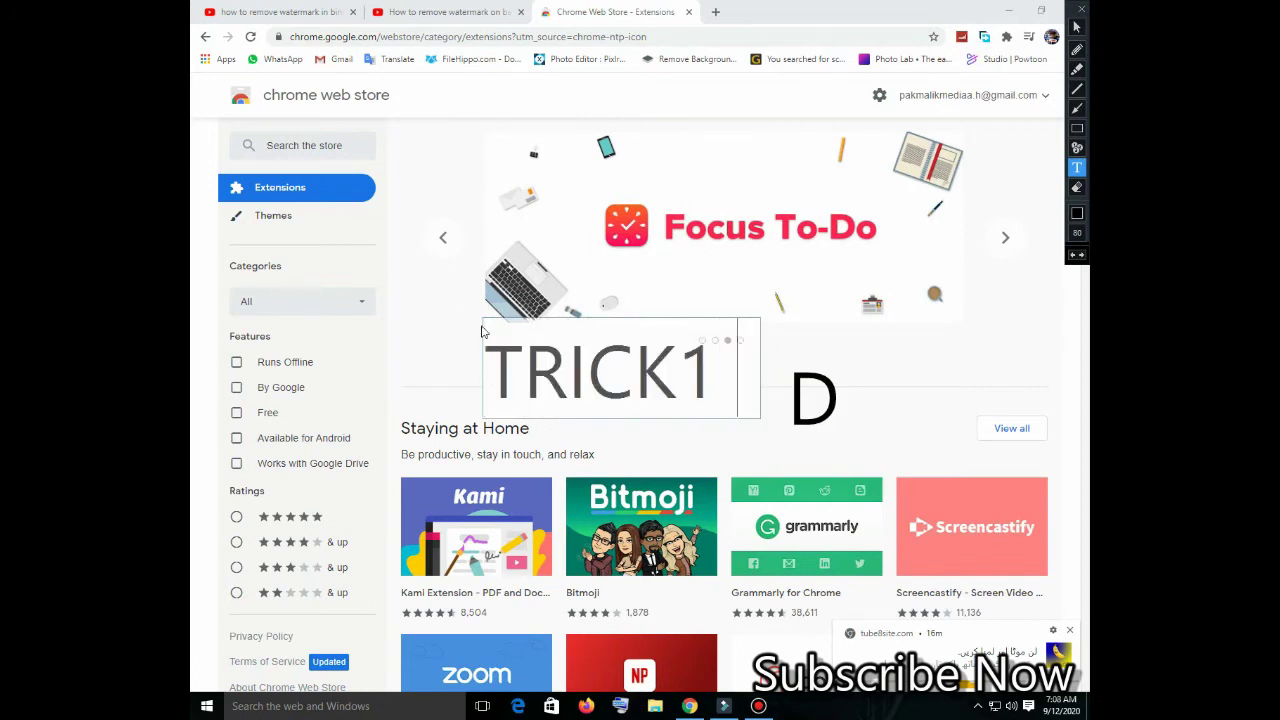
left_click(984, 381)
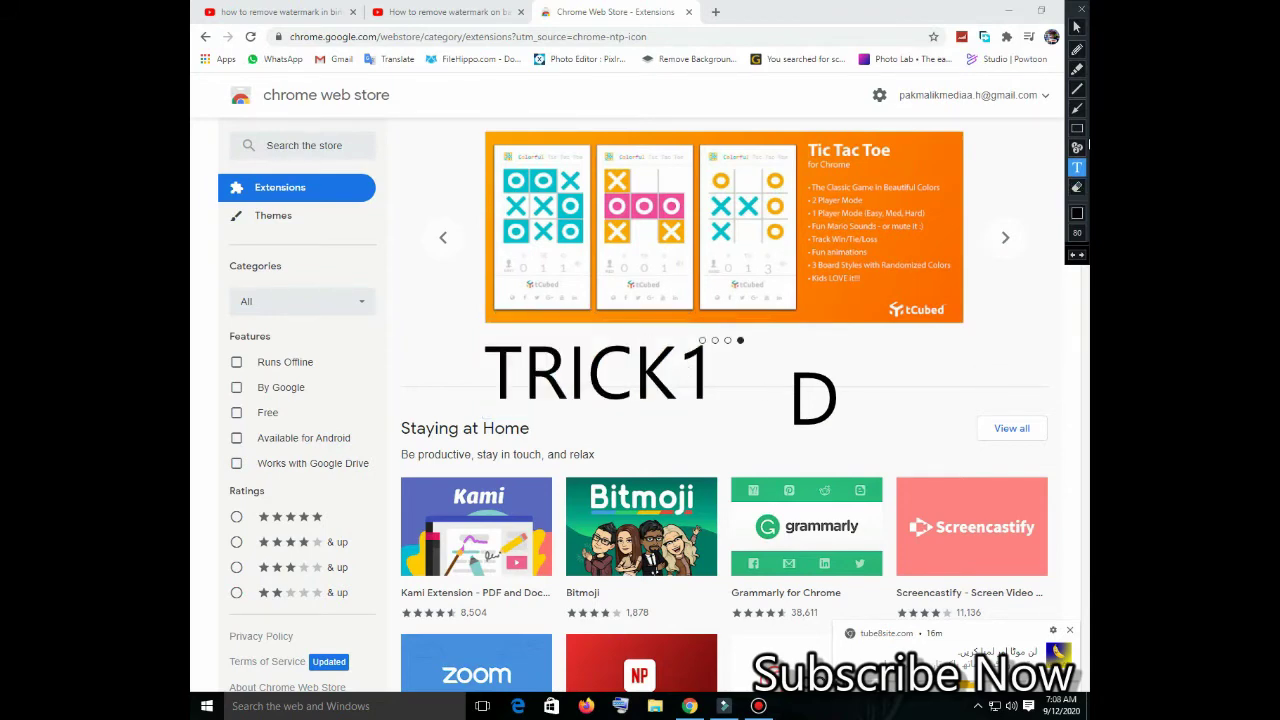
Frame the "TRICK1" text with a red rectangle and undo all annotations on the store page
left_click(1077, 128)
left_click_drag(457, 293, 851, 432)
left_click(1074, 256)
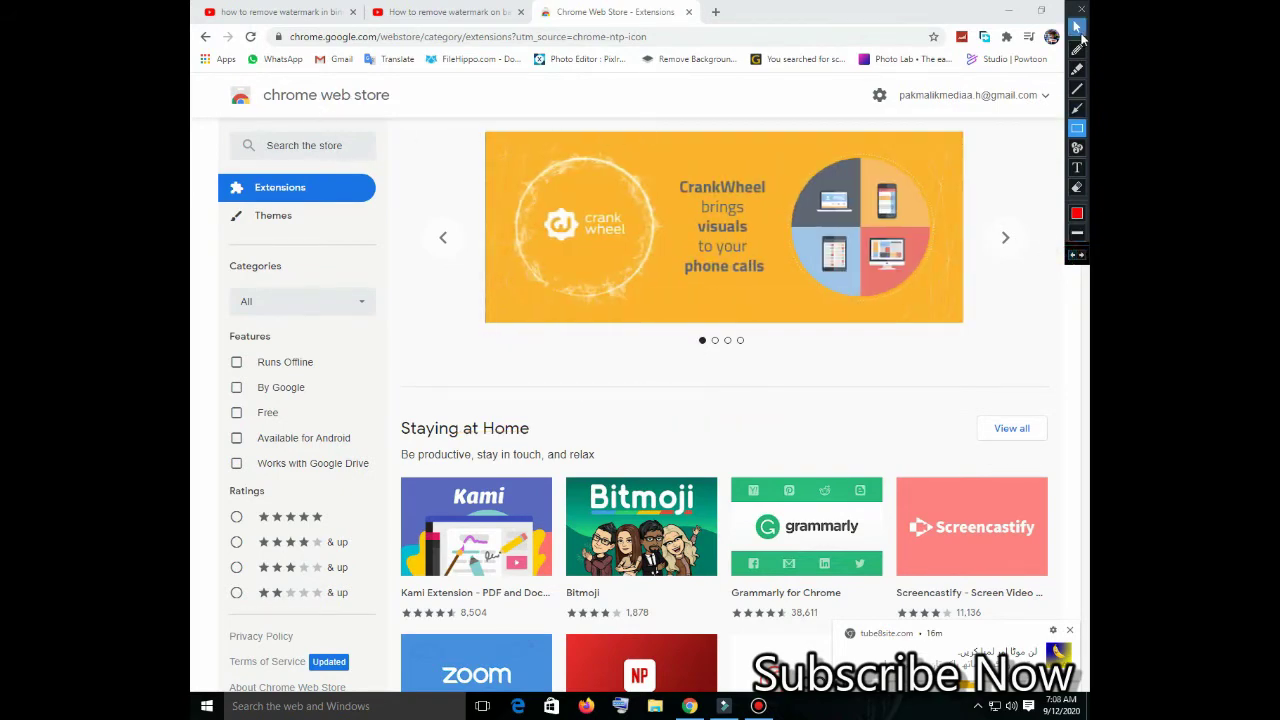
Search the web store for "aDBLOKER"
left_click(1080, 32)
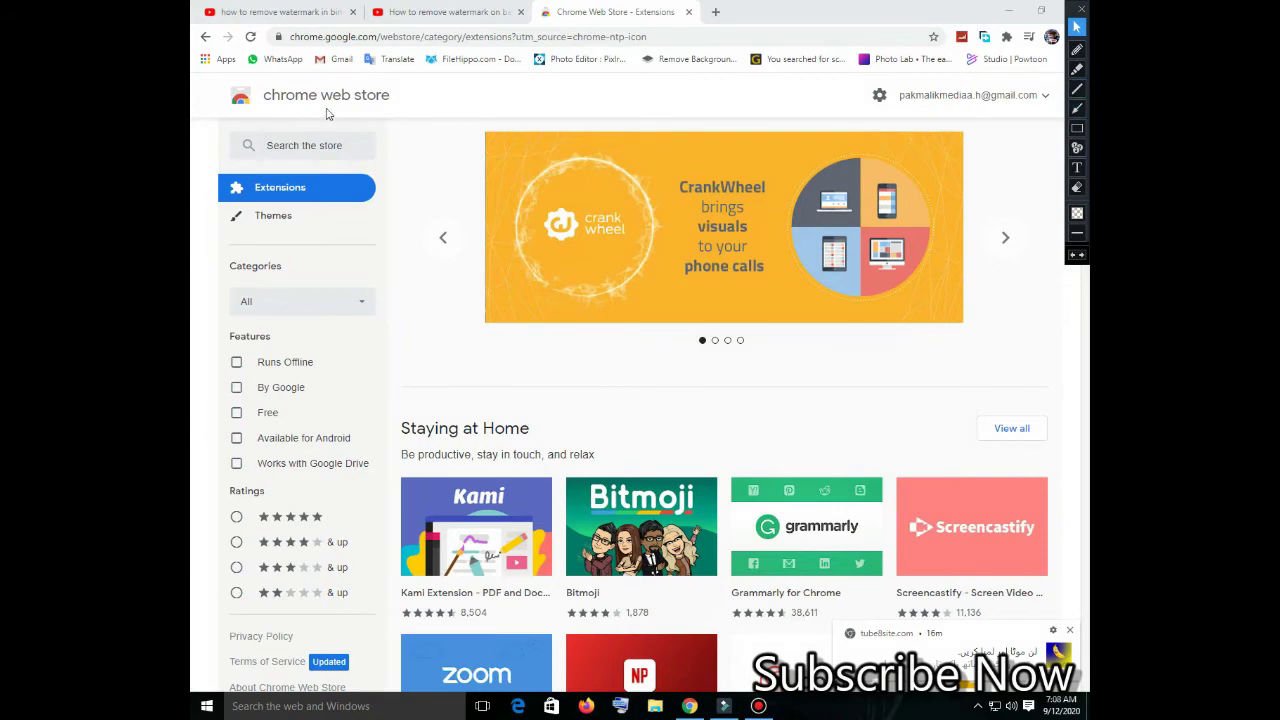
left_click(312, 146)
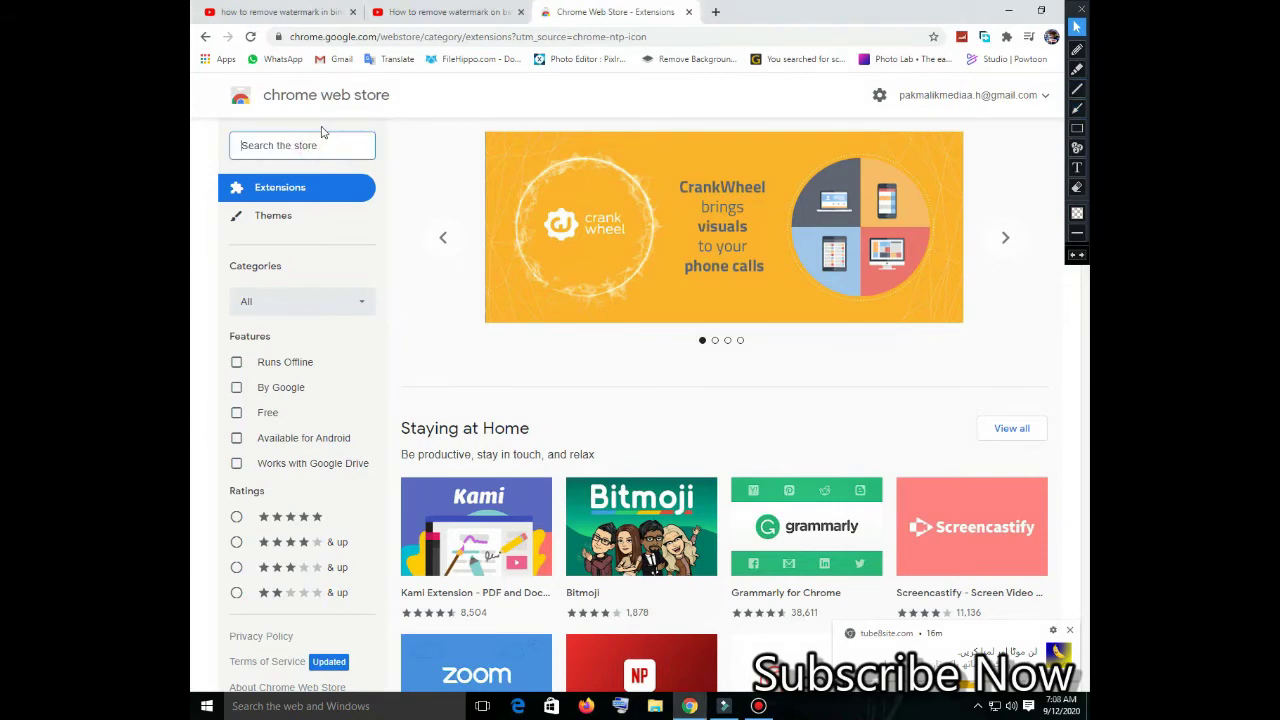
type("ad")
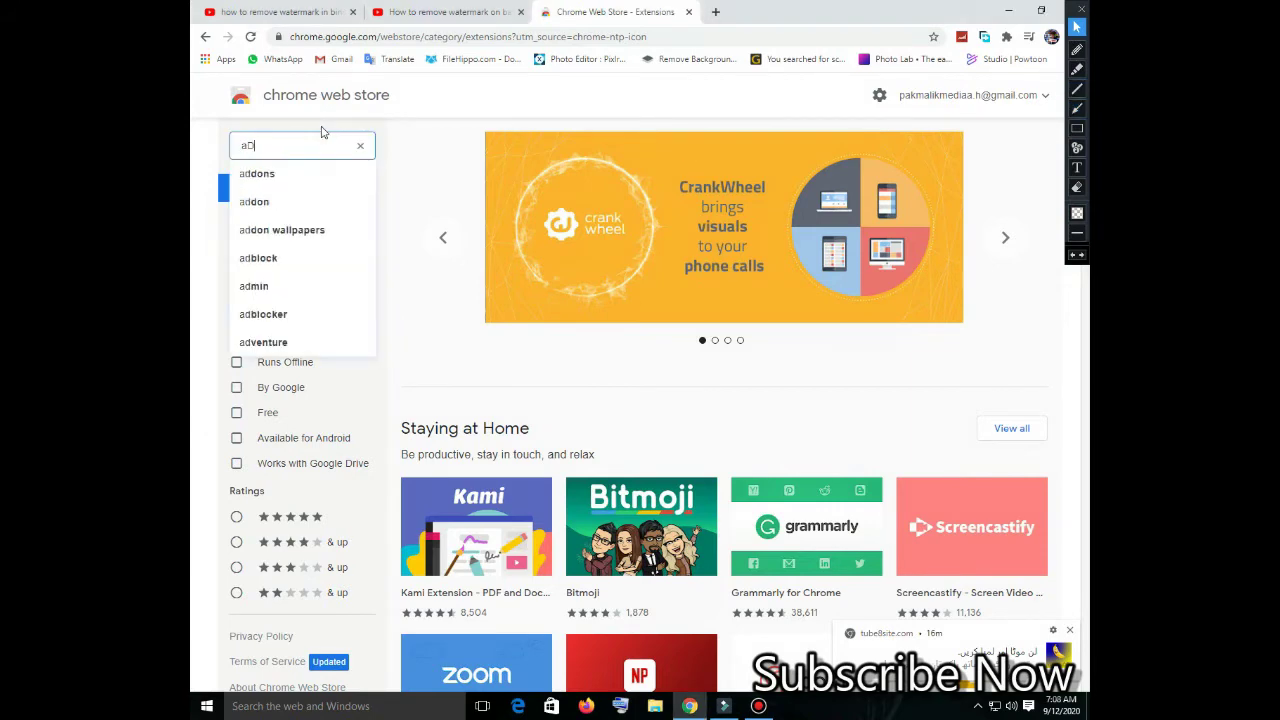
type("BLOKER")
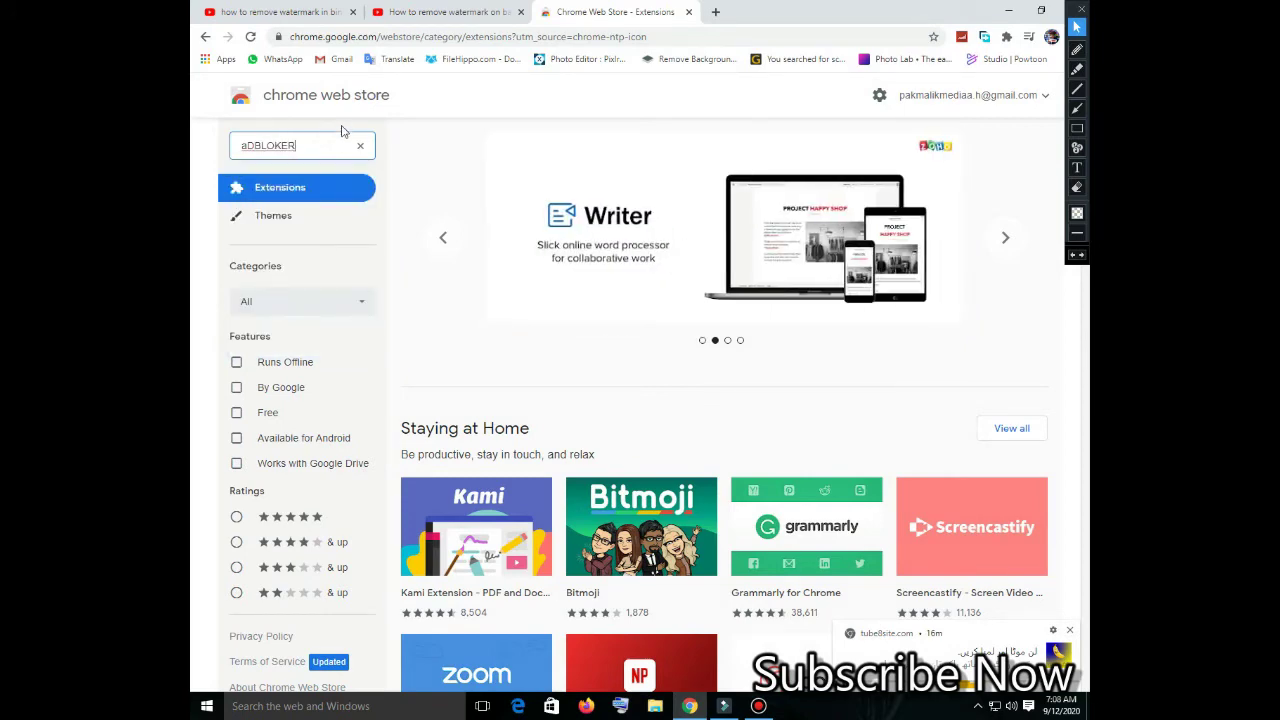
key("Return")
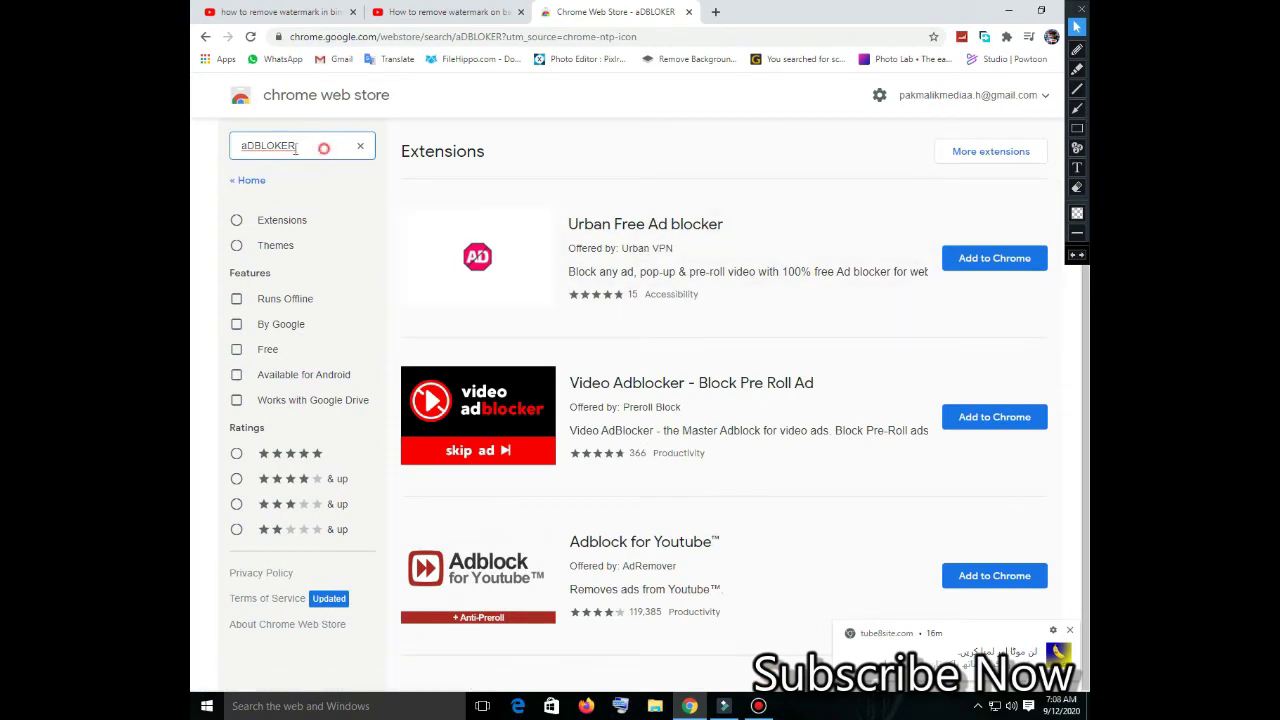
Replace the store search term with "DBLOCKER" and run the search
left_click_drag(326, 148, 243, 148)
key("BackSpace")
type("DBLOCKER")
key("Return")
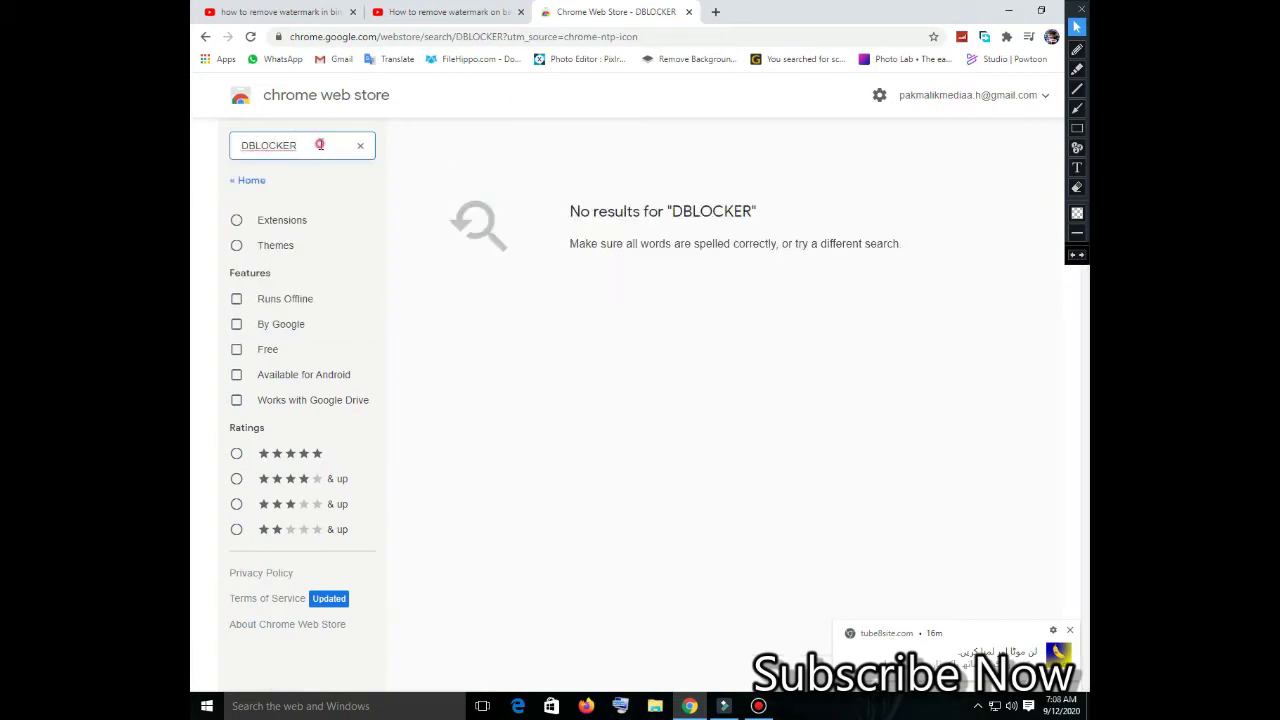
Search the store for "Adblocker" and limit the results to extensions
left_click_drag(320, 145, 193, 148)
type("Ad")
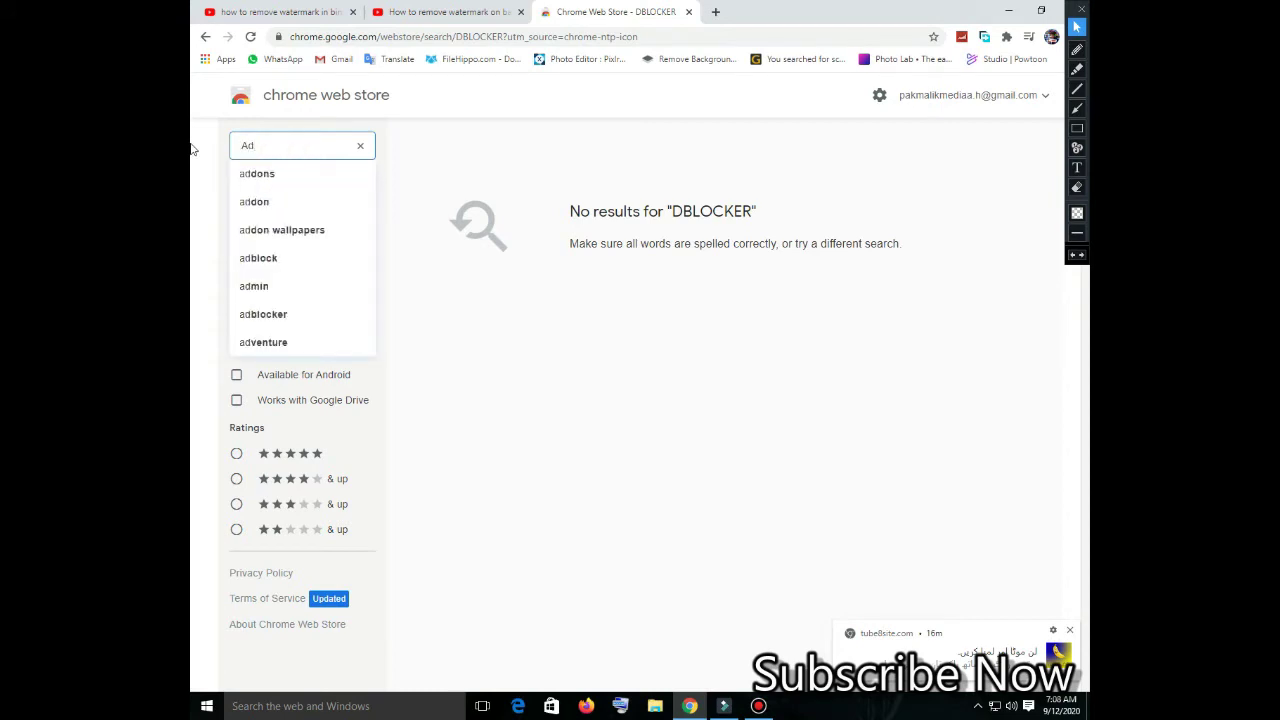
type("block")
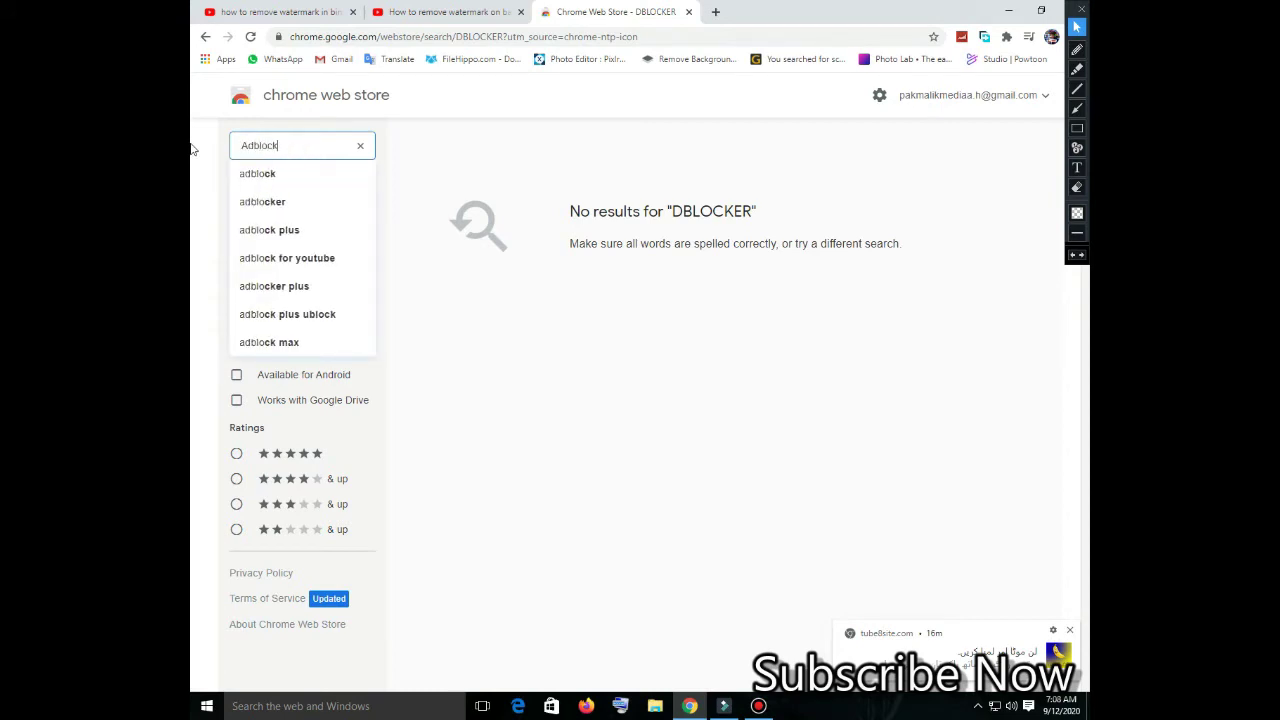
type("er")
key("Return")
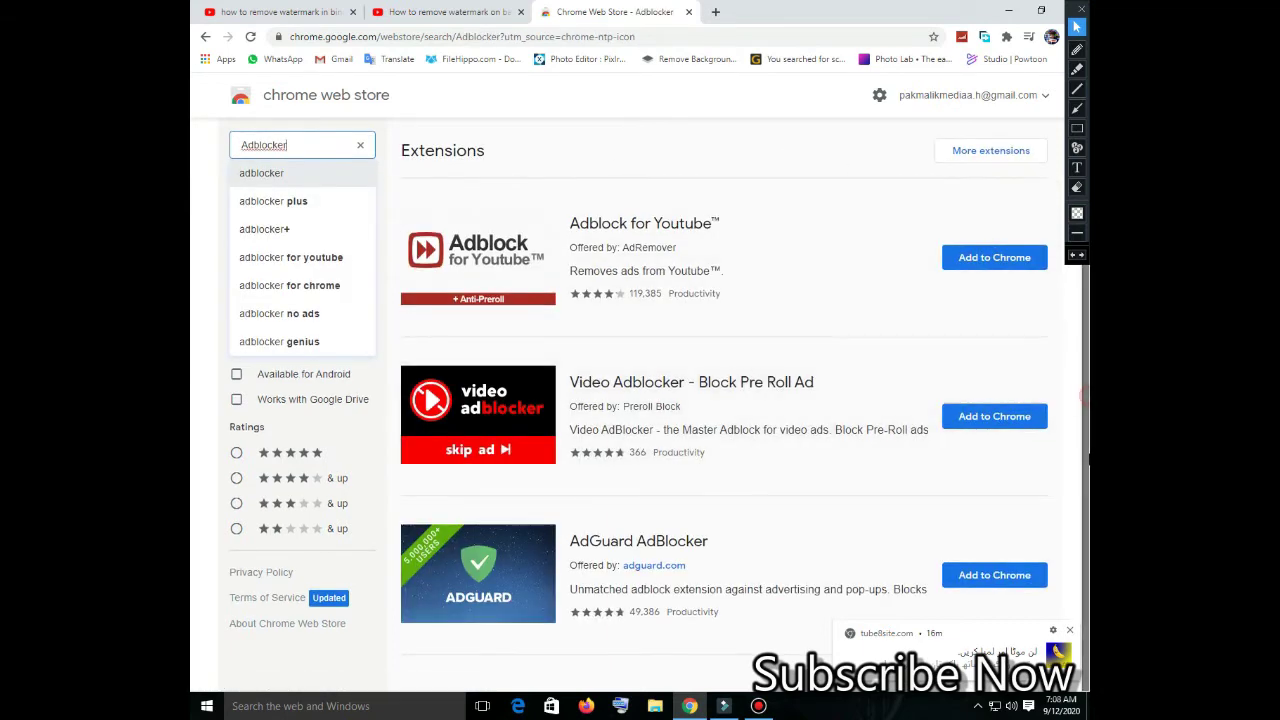
left_click(192, 290)
left_click(282, 221)
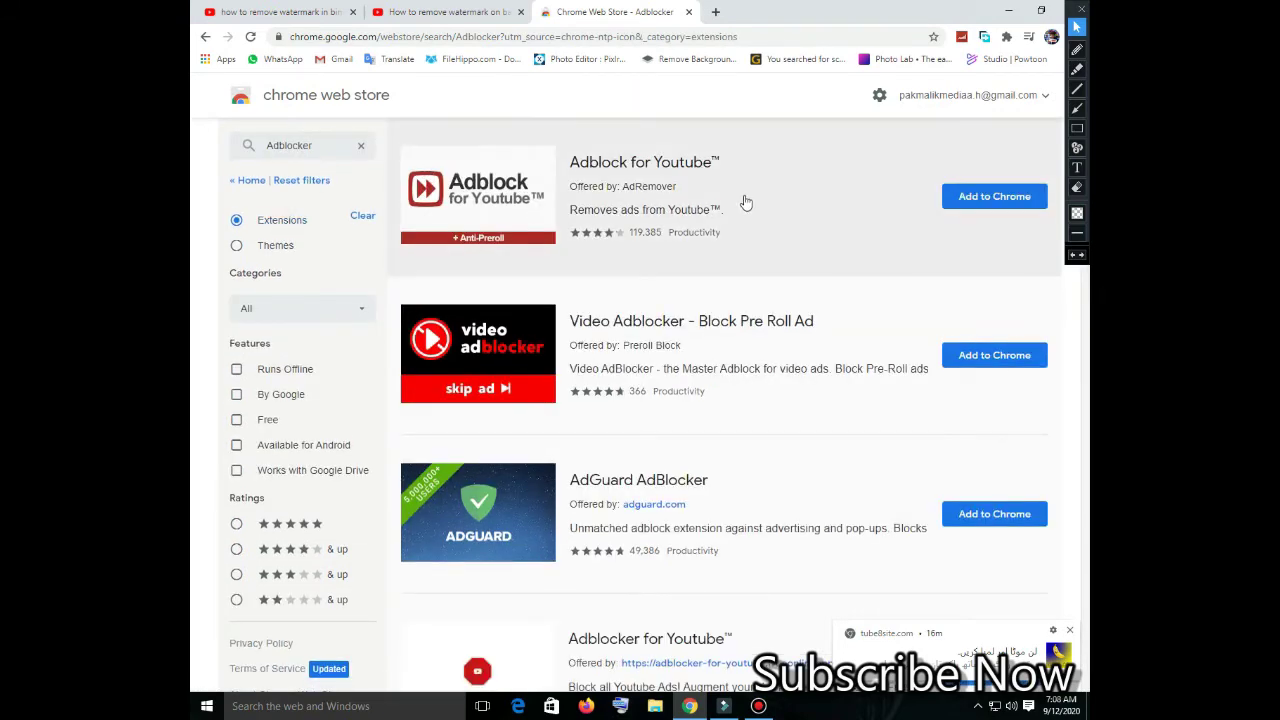
Look through the ad blocker extensions in the results for one that stops ads on every site
scroll(745, 200, "down", 5)
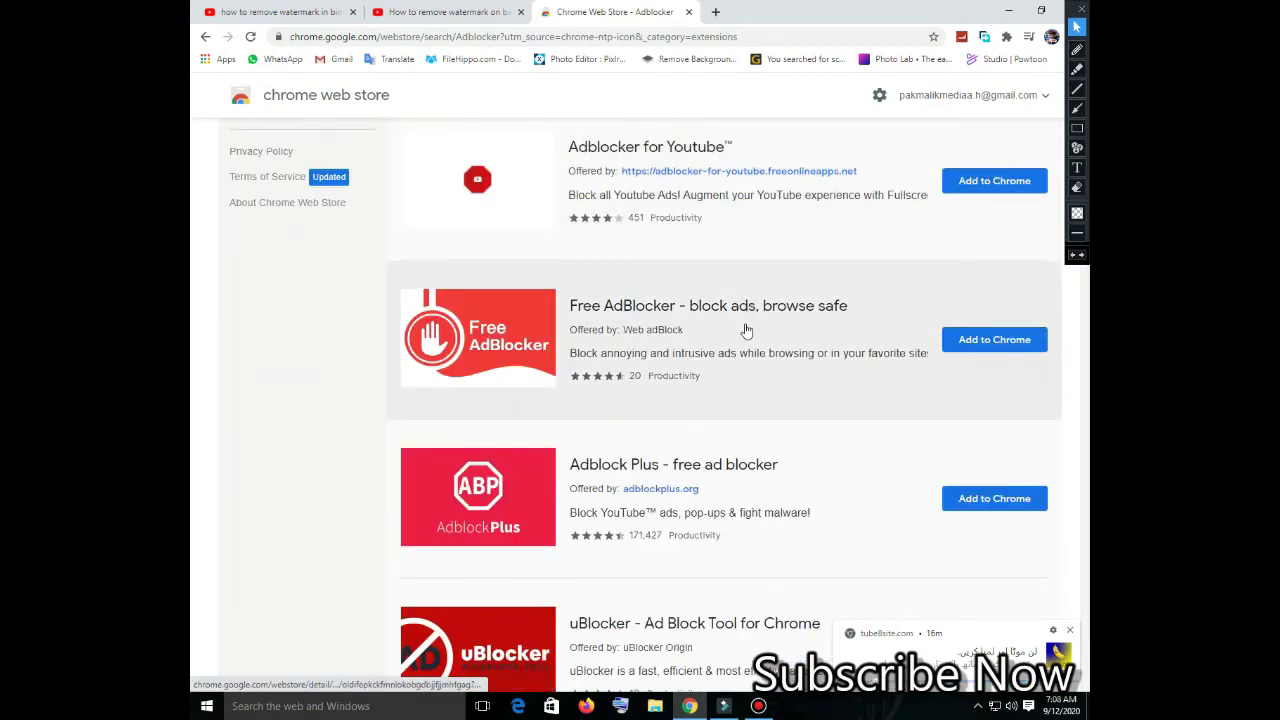
scroll(745, 330, "down", 7)
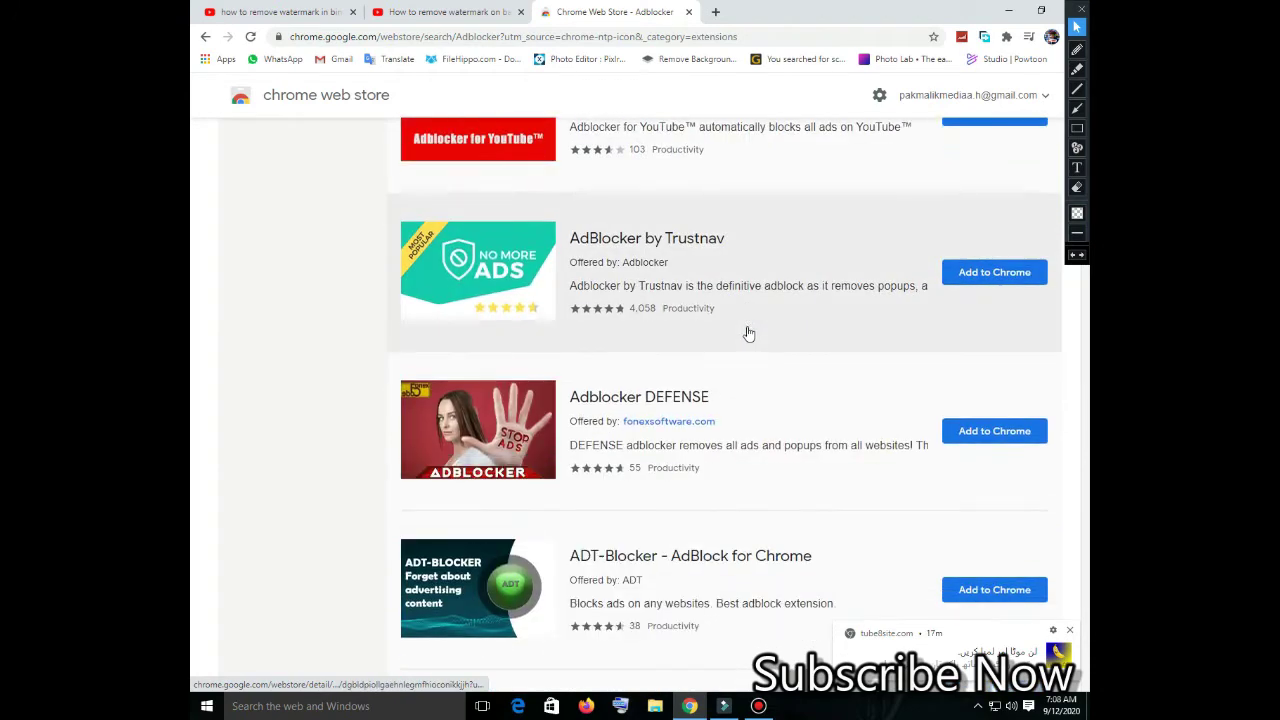
scroll(748, 333, "down", 3)
scroll(748, 333, "down", 5)
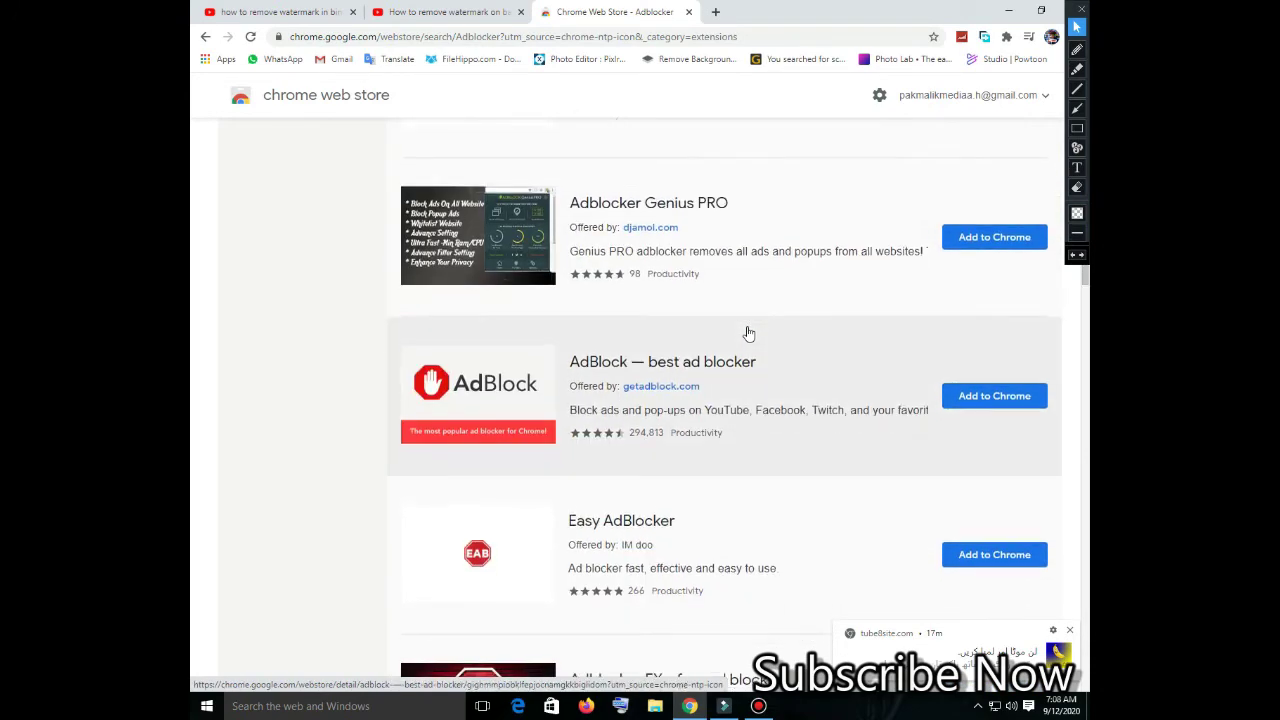
scroll(748, 333, "down", 5)
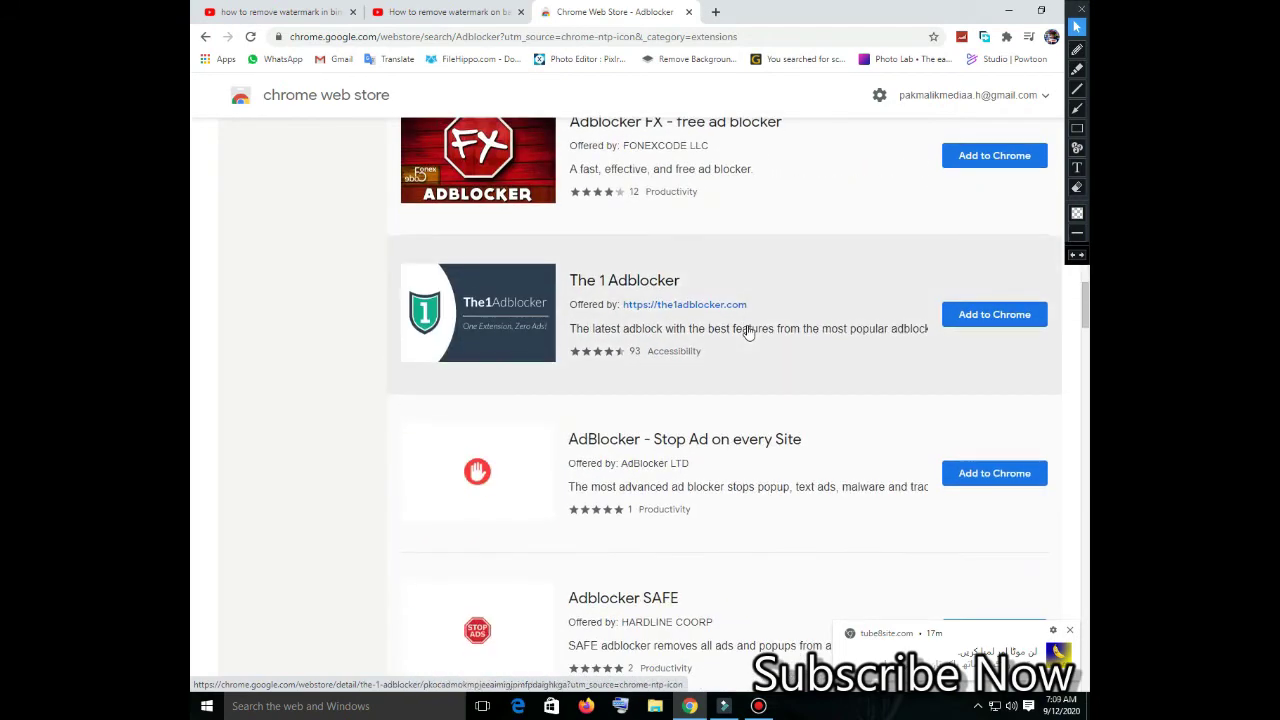
scroll(748, 333, "down", 2)
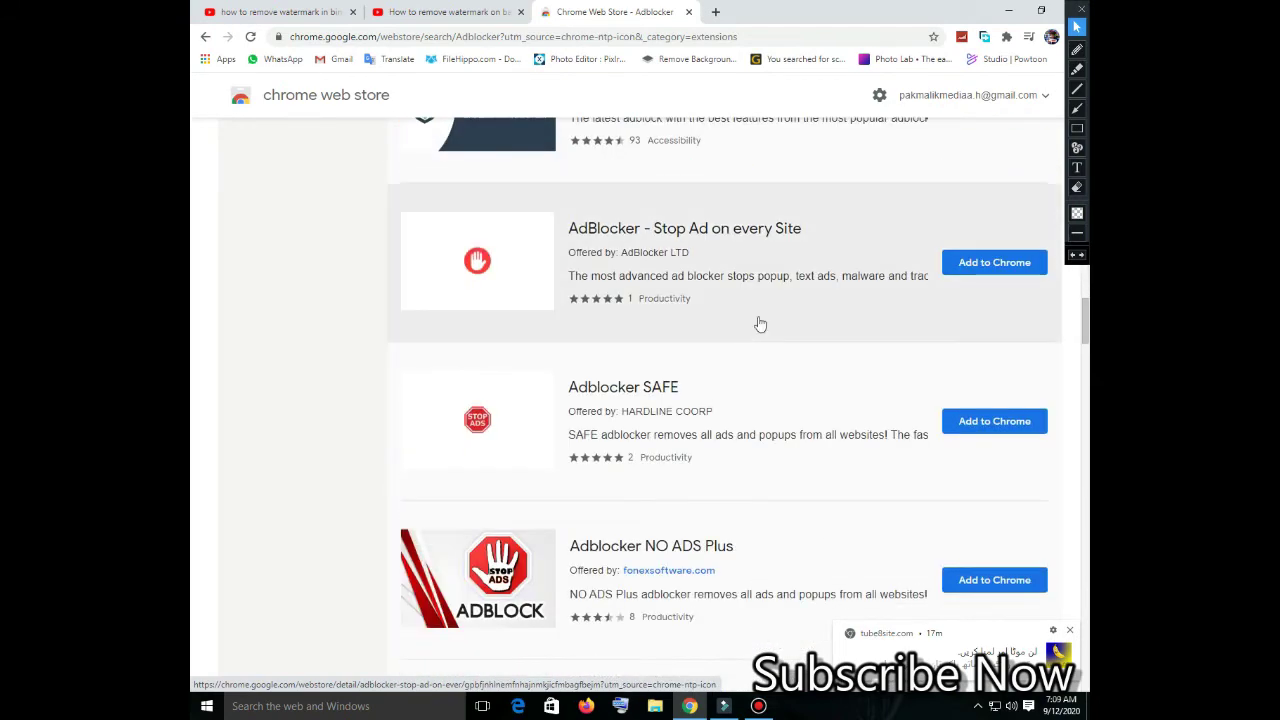
scroll(790, 294, "down", 2)
scroll(803, 309, "up", 1)
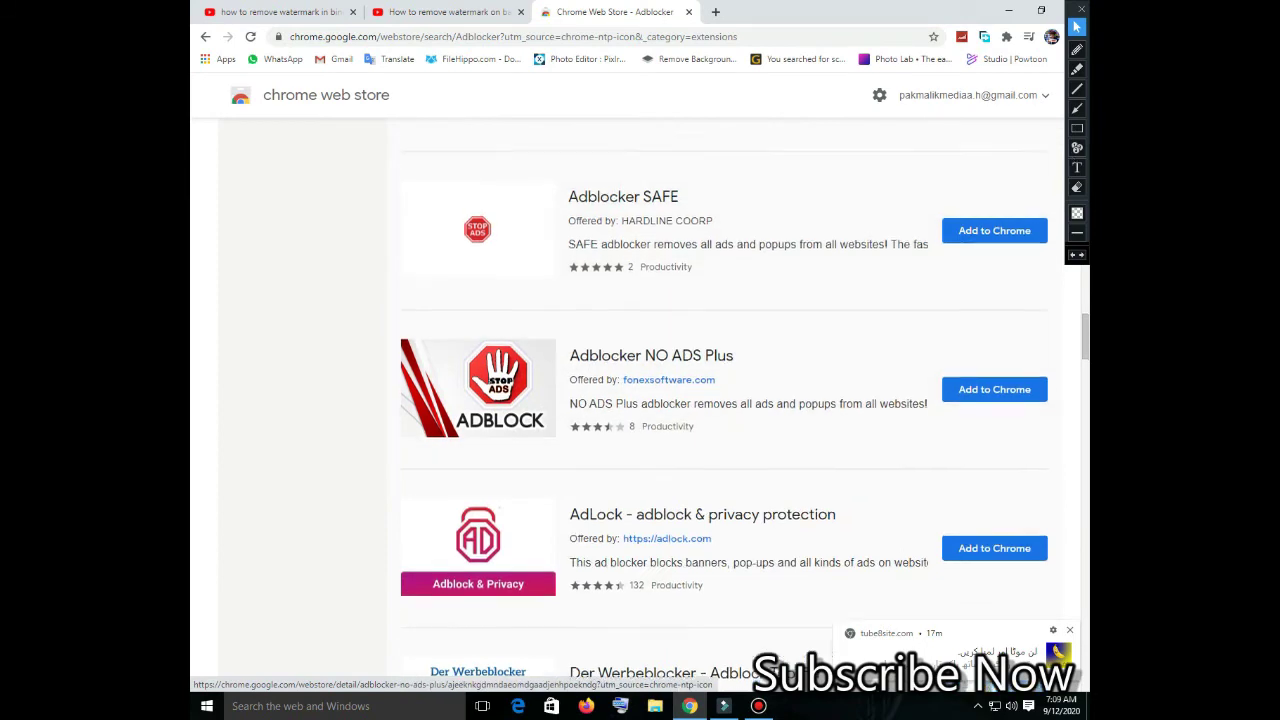
Frame the "AdBlocker - Stop Ad on every Site" entry with a red rectangle and request adding it to Chrome
left_click(1077, 128)
mouse_move(337, 138)
left_mouse_down()
mouse_move(594, 234)
mouse_move(1086, 268)
left_mouse_up()
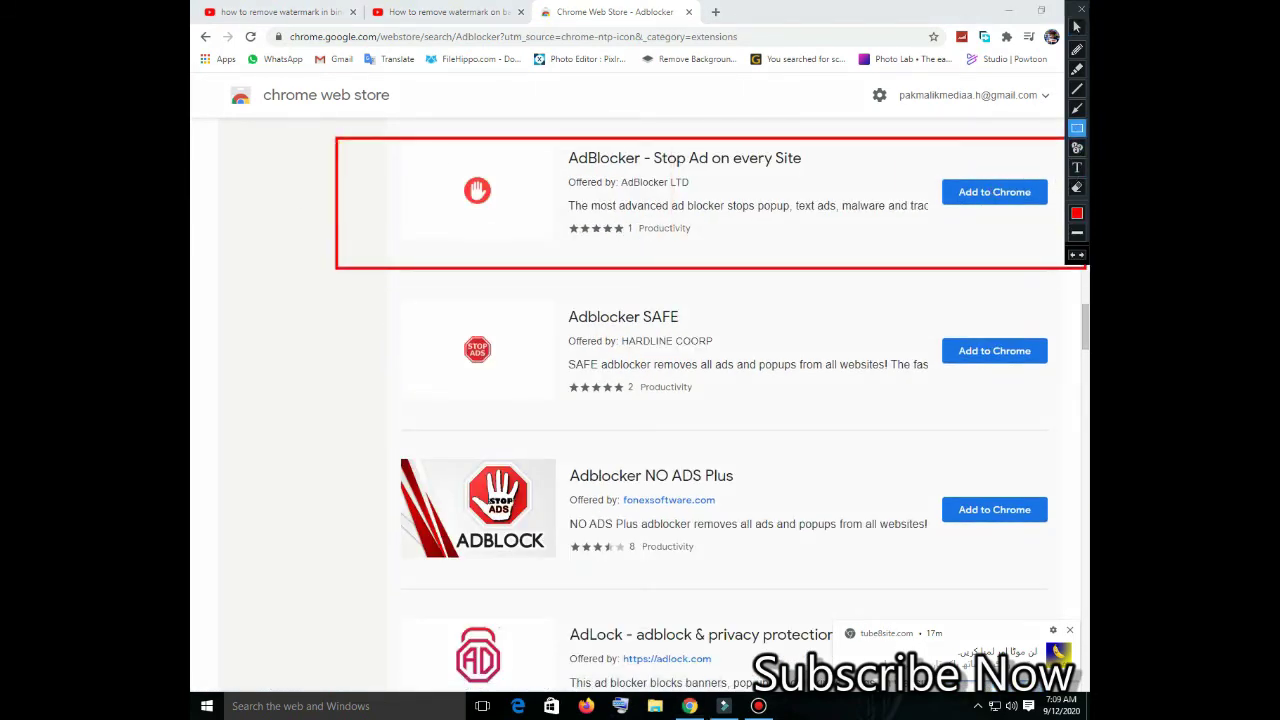
left_click(1077, 27)
left_click(962, 192)
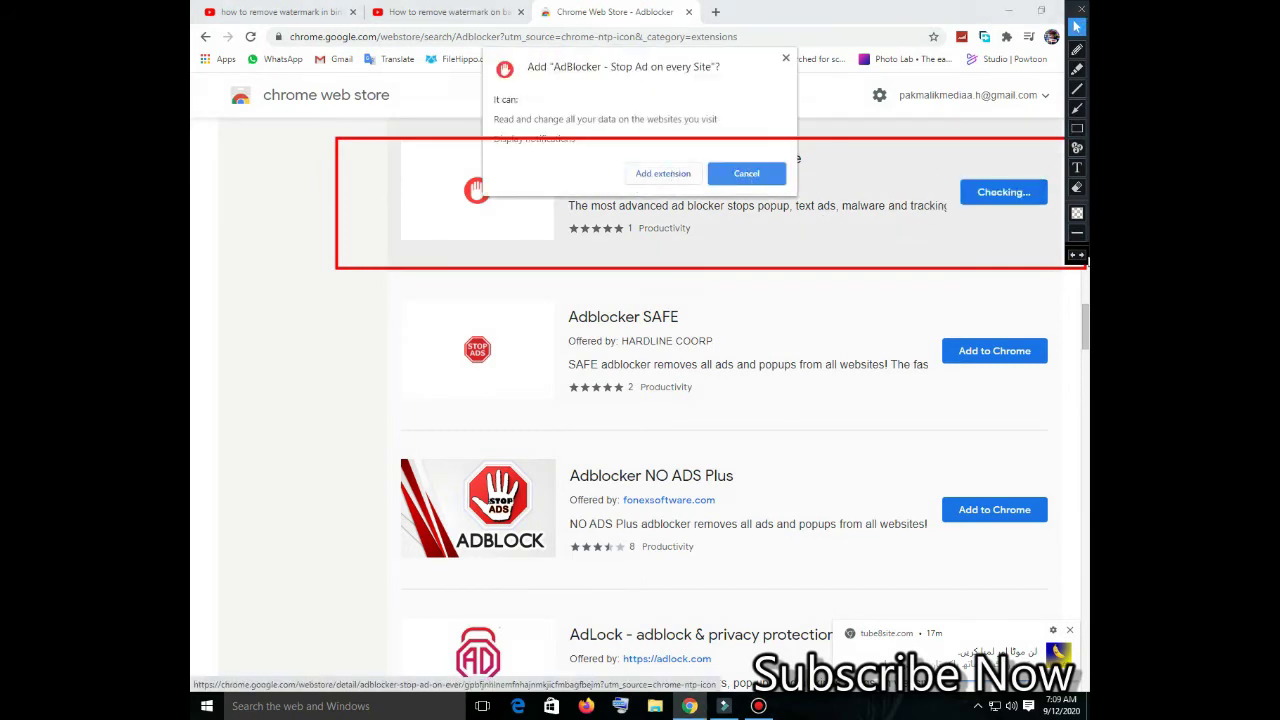
Clear the old frame, frame the "Add extension" option with a red rectangle, and confirm adding the extension
left_click(1076, 256)
left_click(1077, 128)
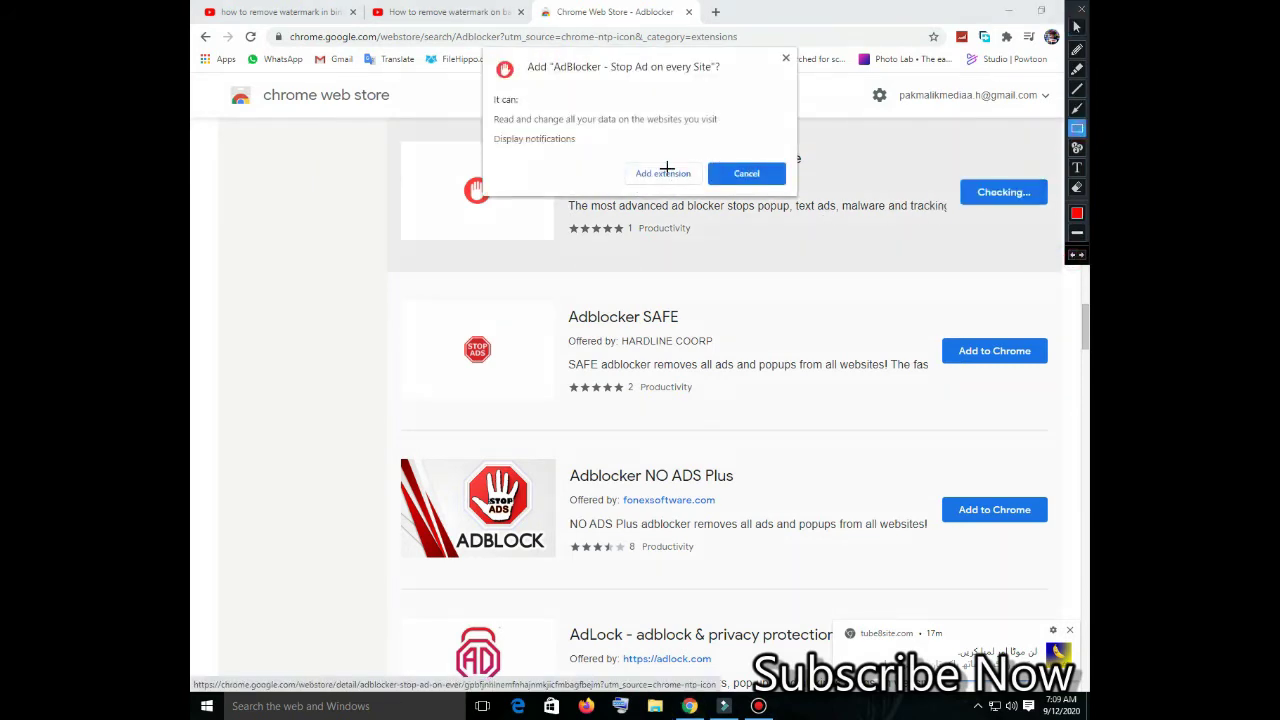
left_click_drag(609, 157, 719, 192)
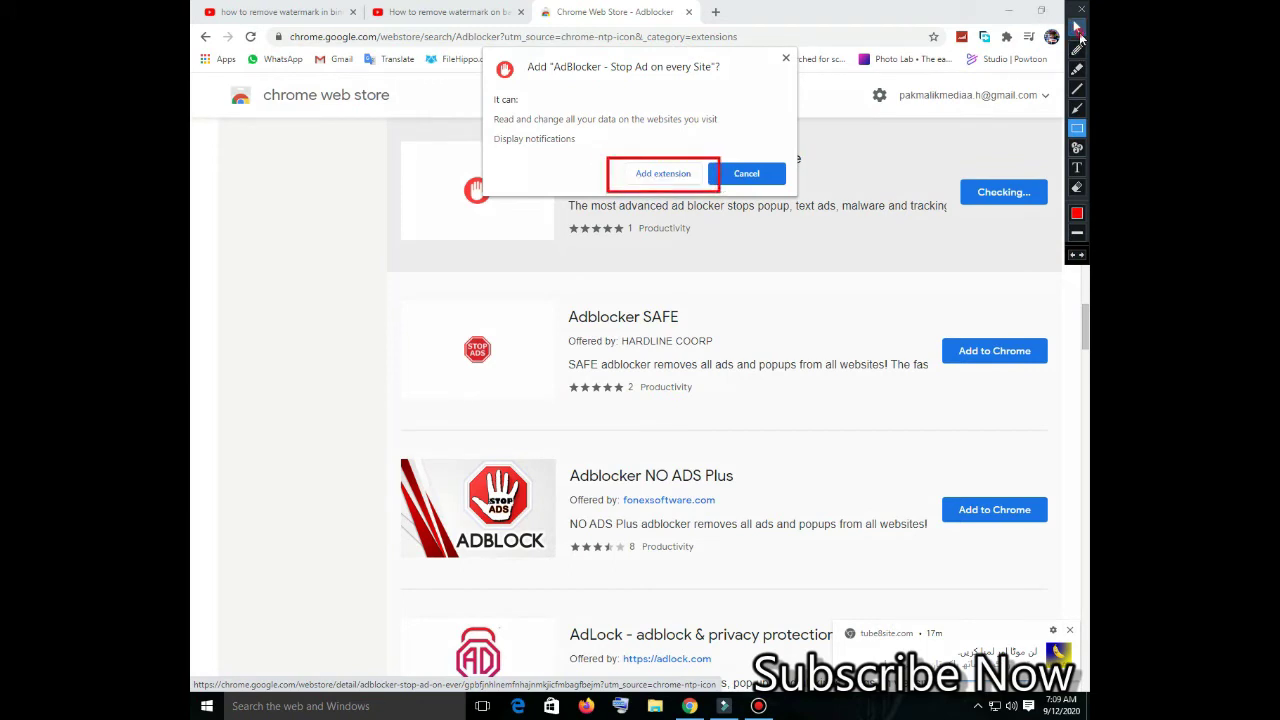
left_click(1077, 27)
left_click(700, 175)
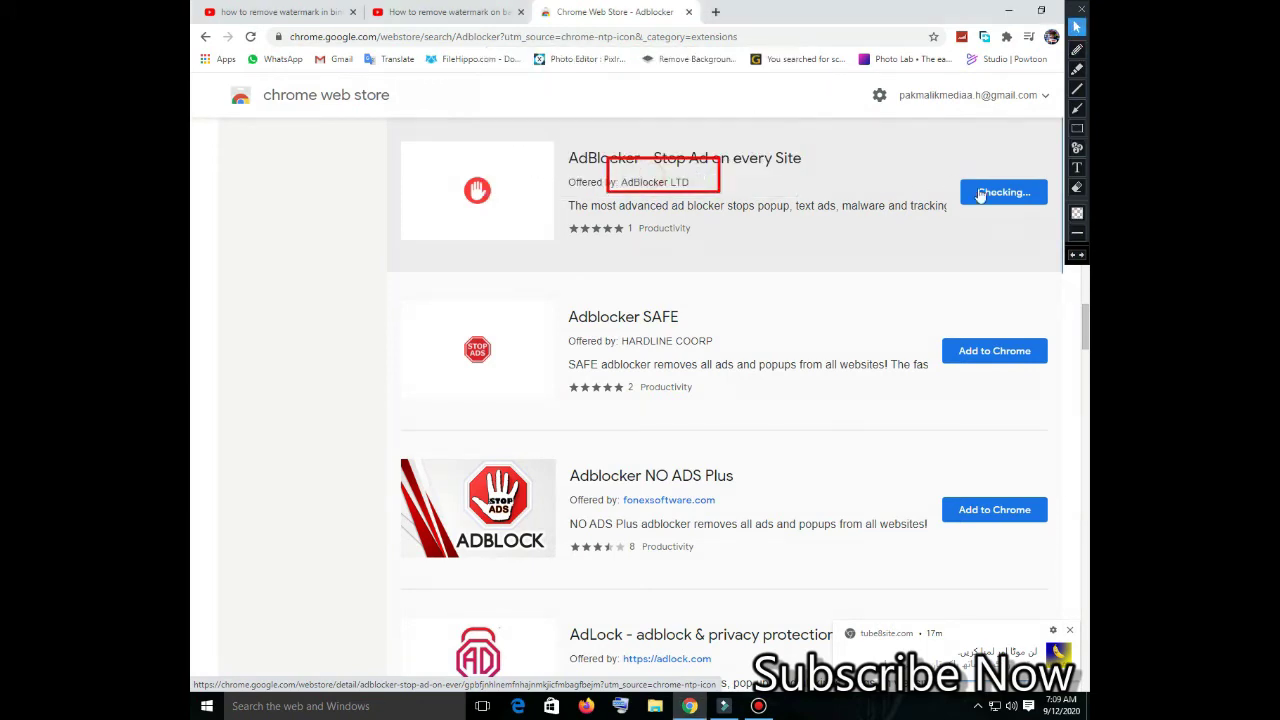
Clear the annotation and frame the extension's .crx download entry with a red rectangle
left_click(1076, 256)
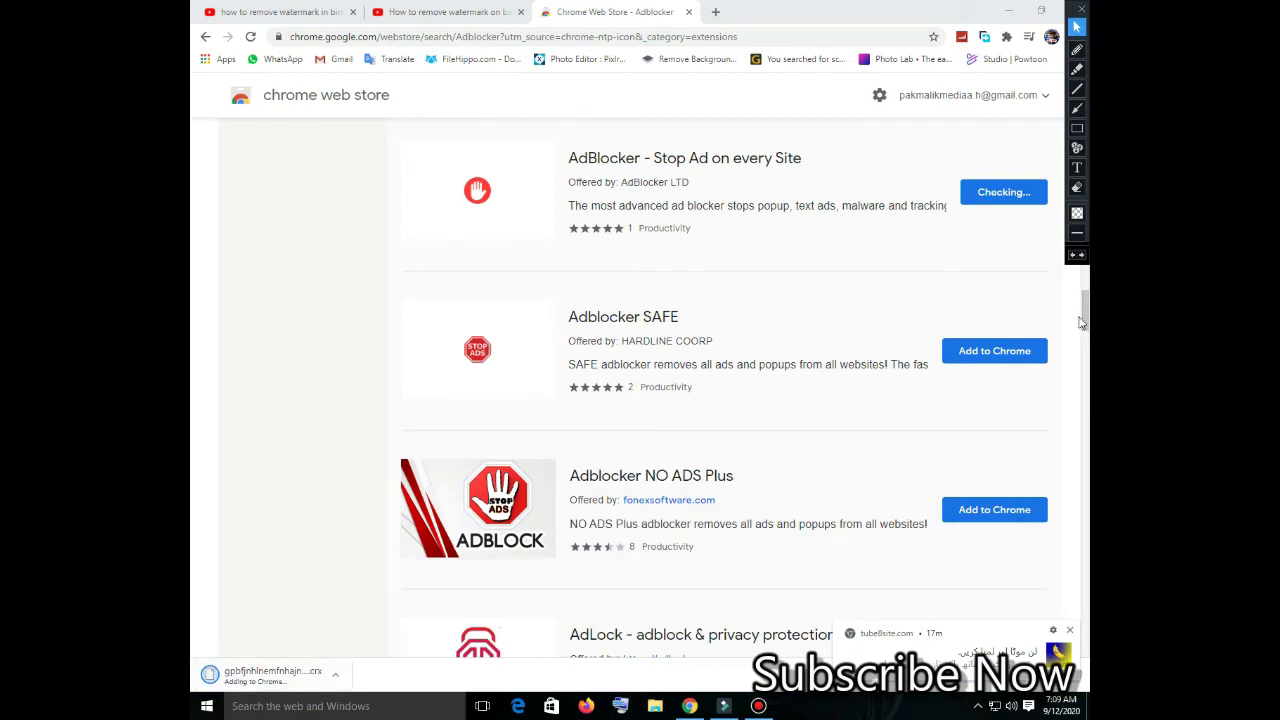
left_click(1077, 128)
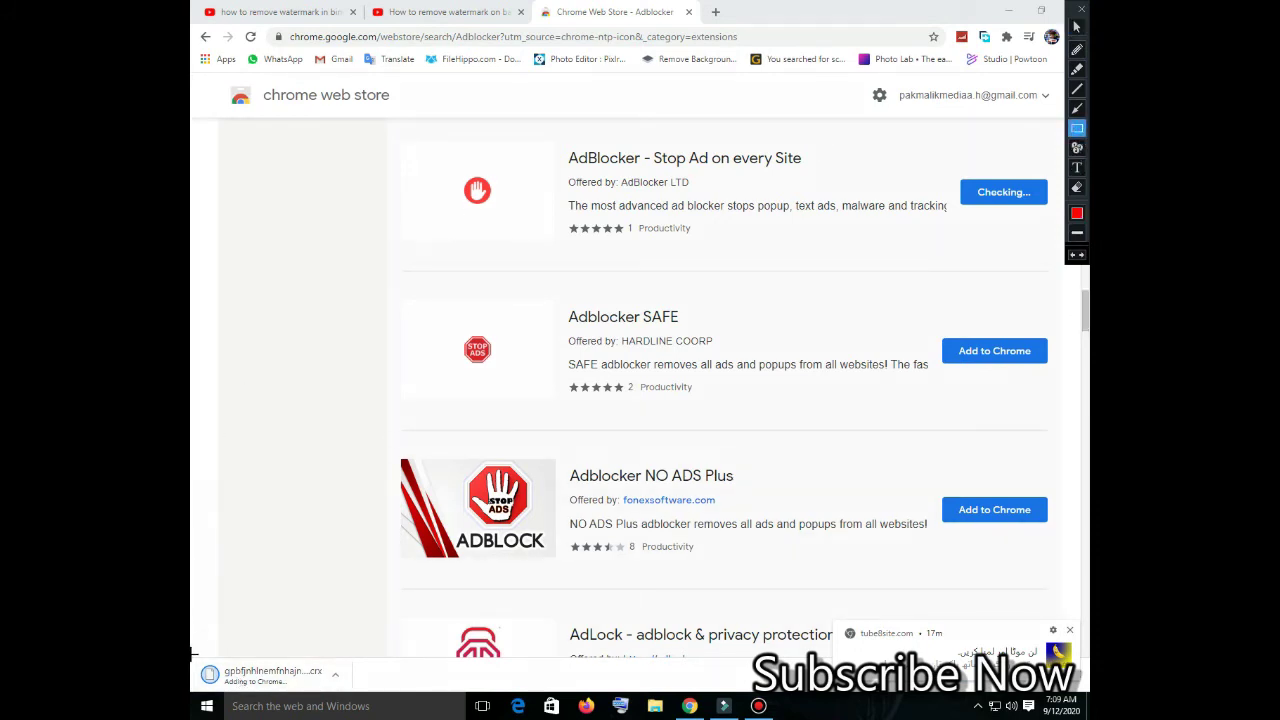
left_click_drag(191, 653, 351, 696)
left_click(1077, 27)
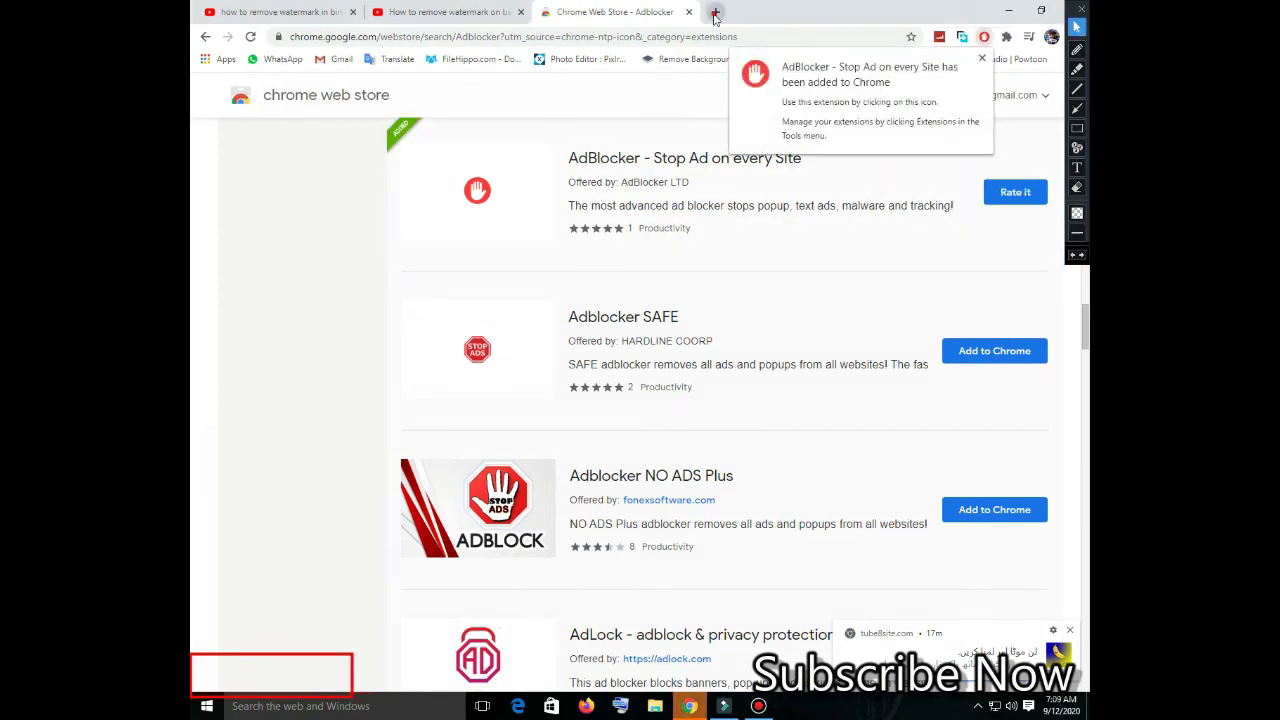
Open a new tab and check the options offered by the installed AdBlocker extension
left_click(716, 12)
left_click(1005, 36)
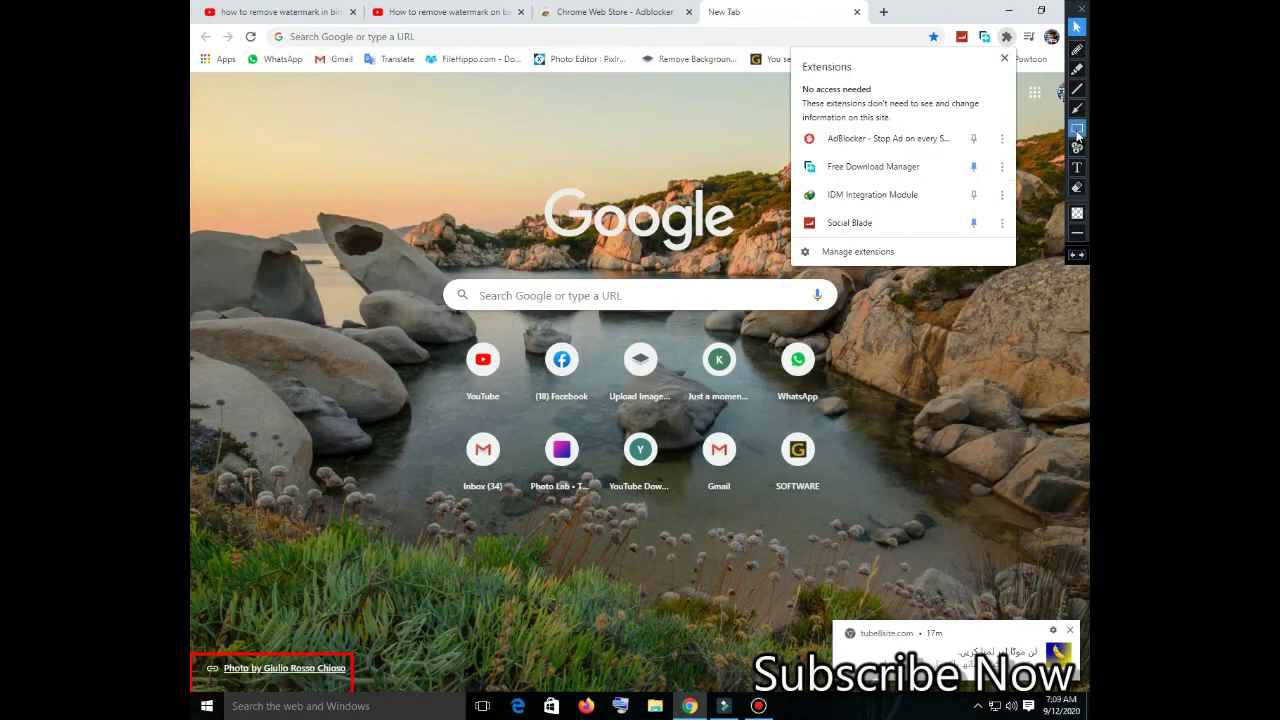
left_click(1077, 128)
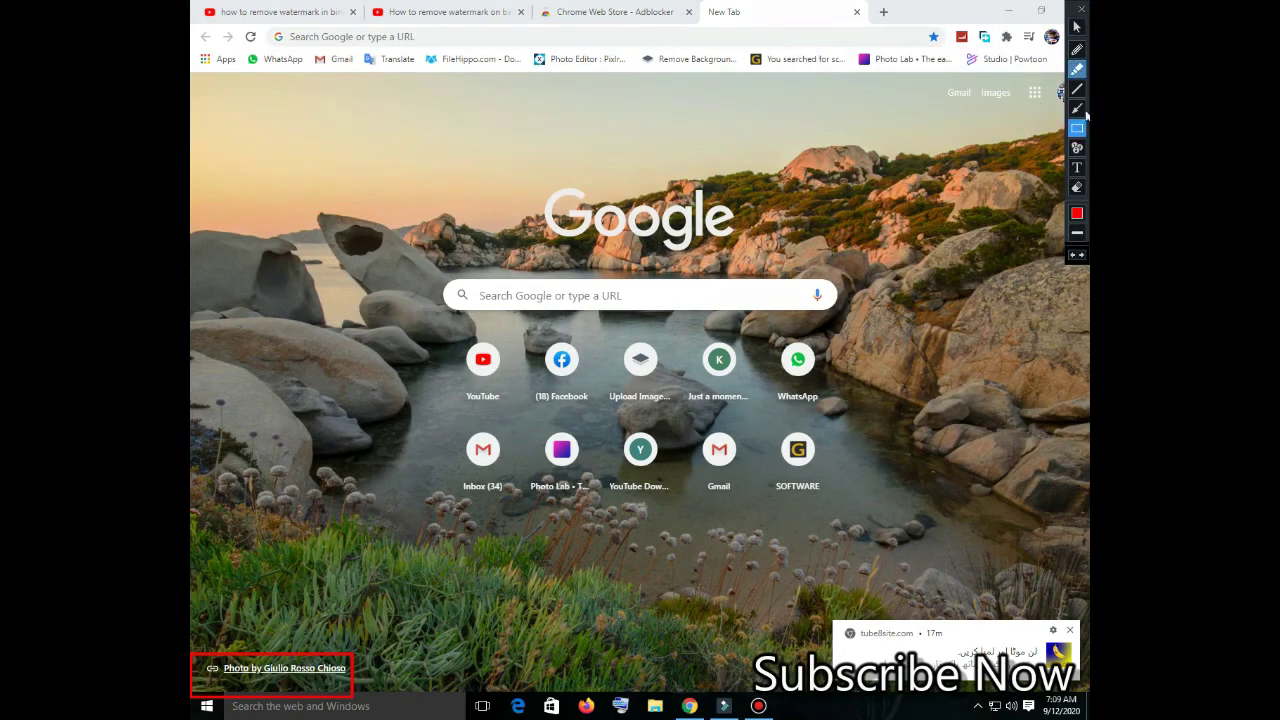
left_click(1077, 26)
left_click(1005, 36)
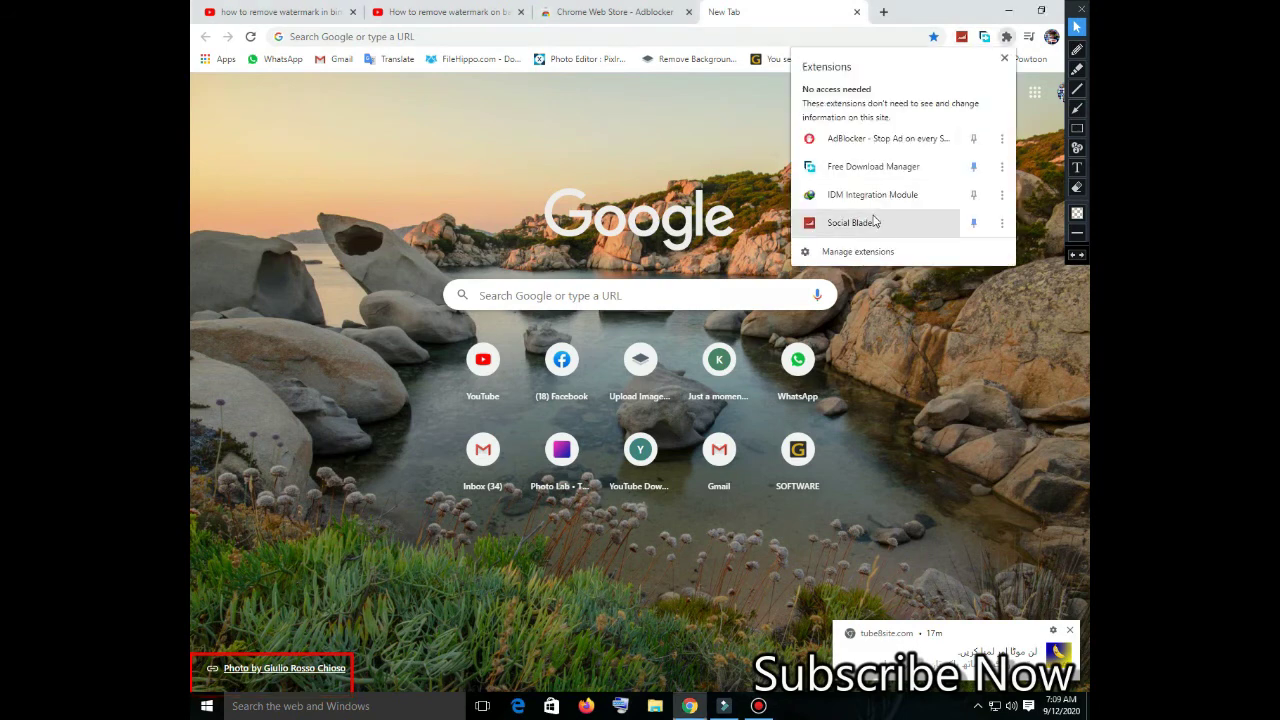
left_click(860, 138)
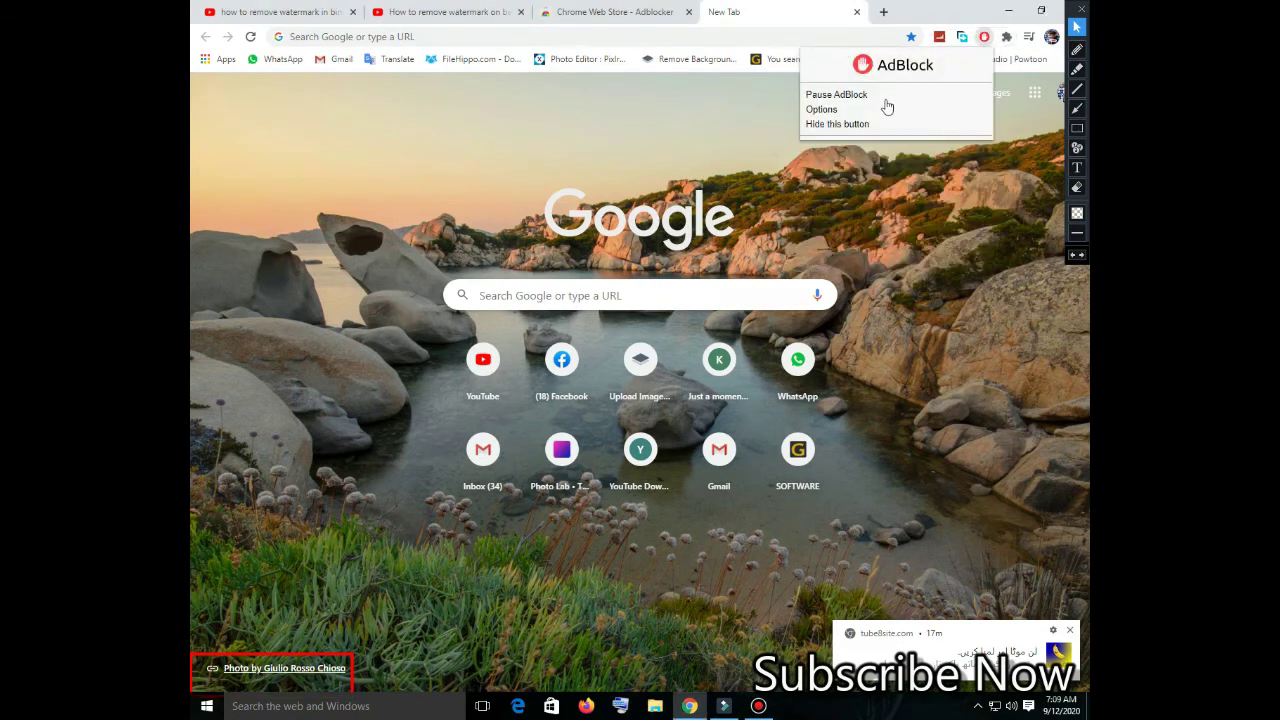
left_click(985, 37)
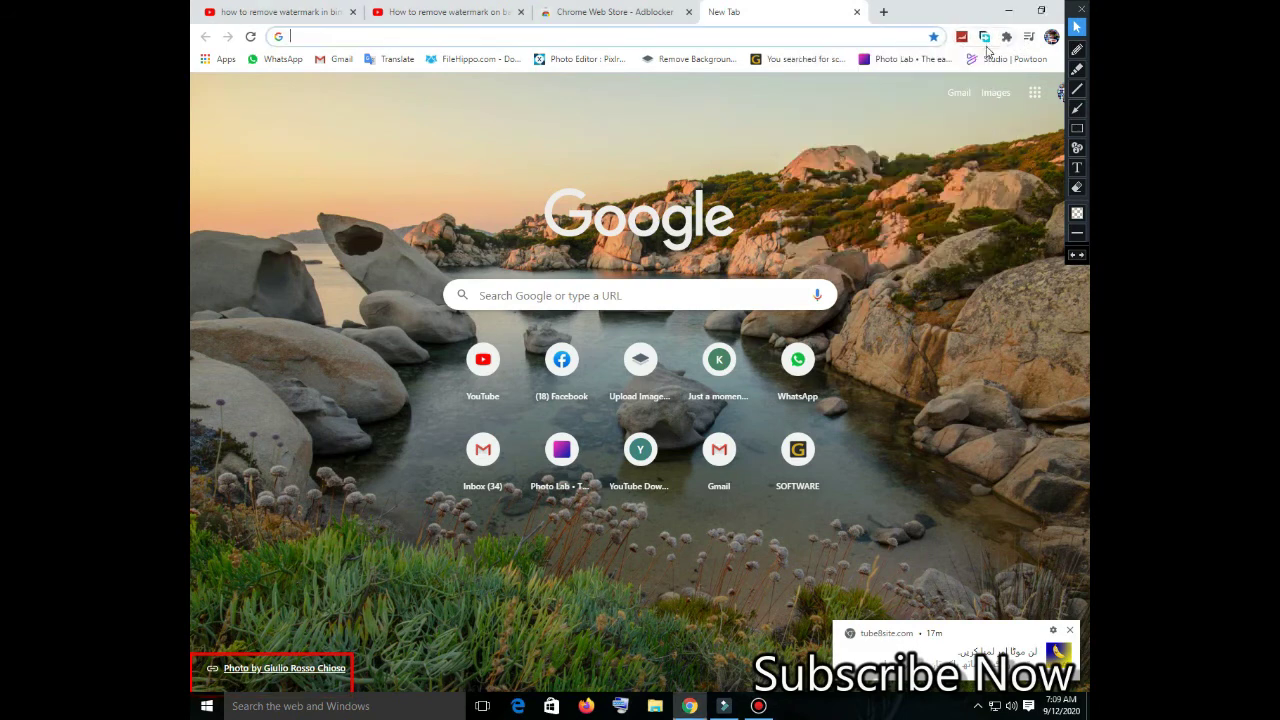
Pin the "AdBlocker - Stop Ad on every Site" extension to the browser toolbar and close the extensions list
left_click(1006, 37)
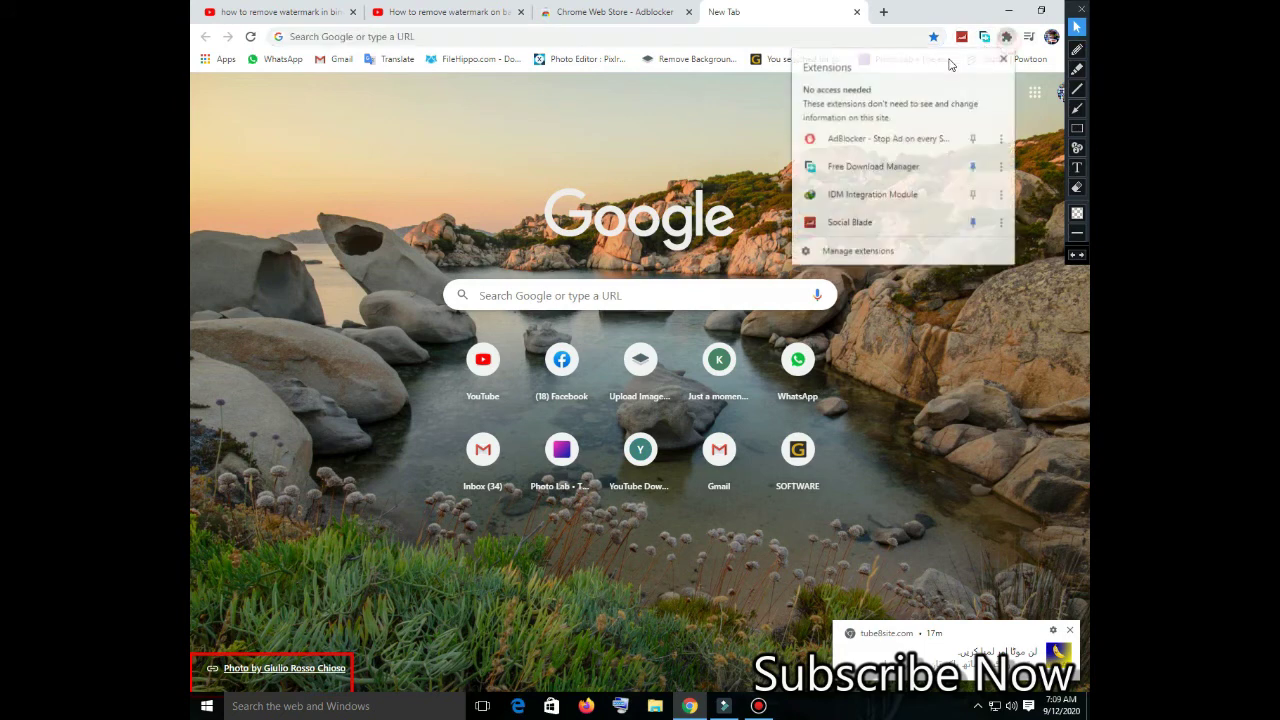
left_click(973, 139)
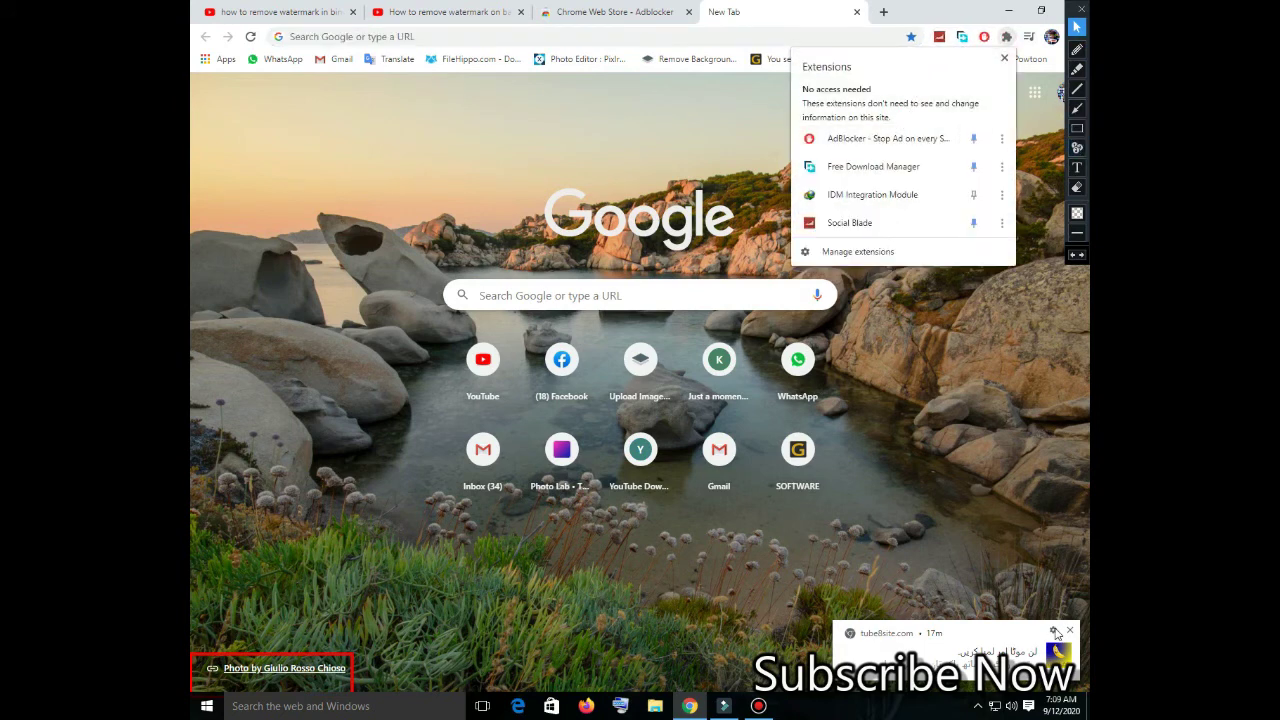
left_click(933, 7)
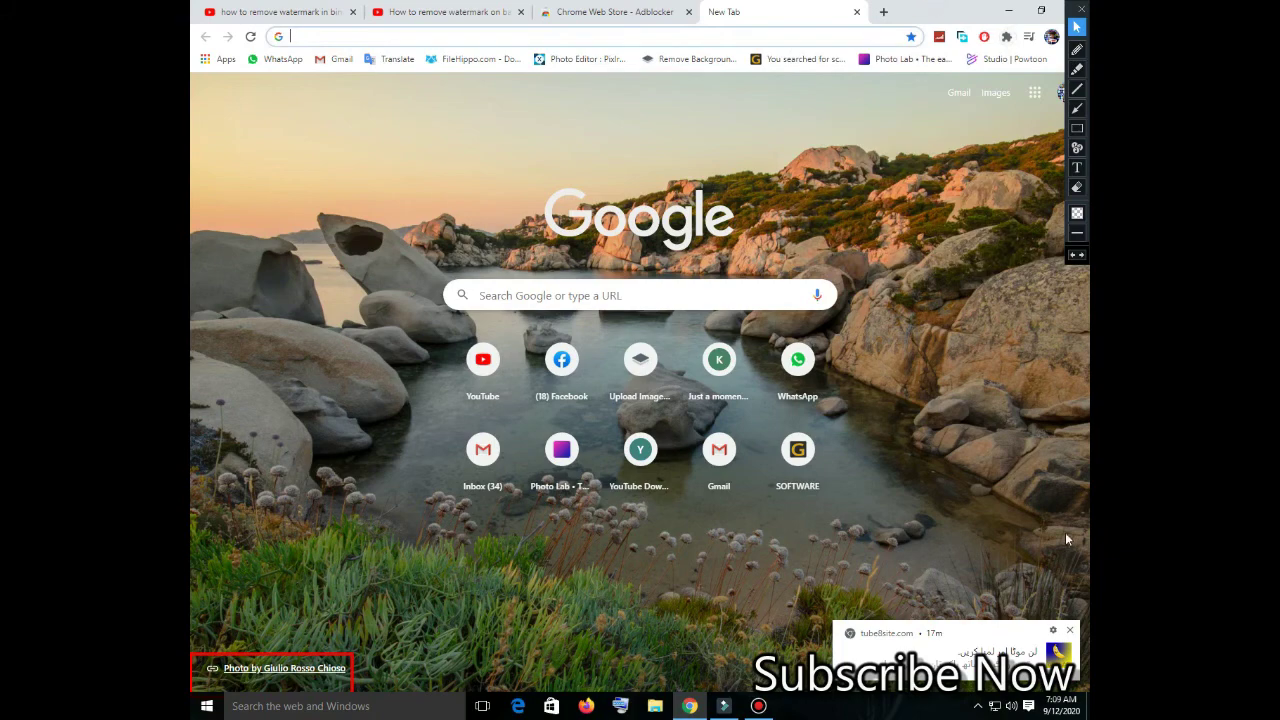
Block all notifications from tube8site.com using the settings of its desktop notification
left_click(1055, 631)
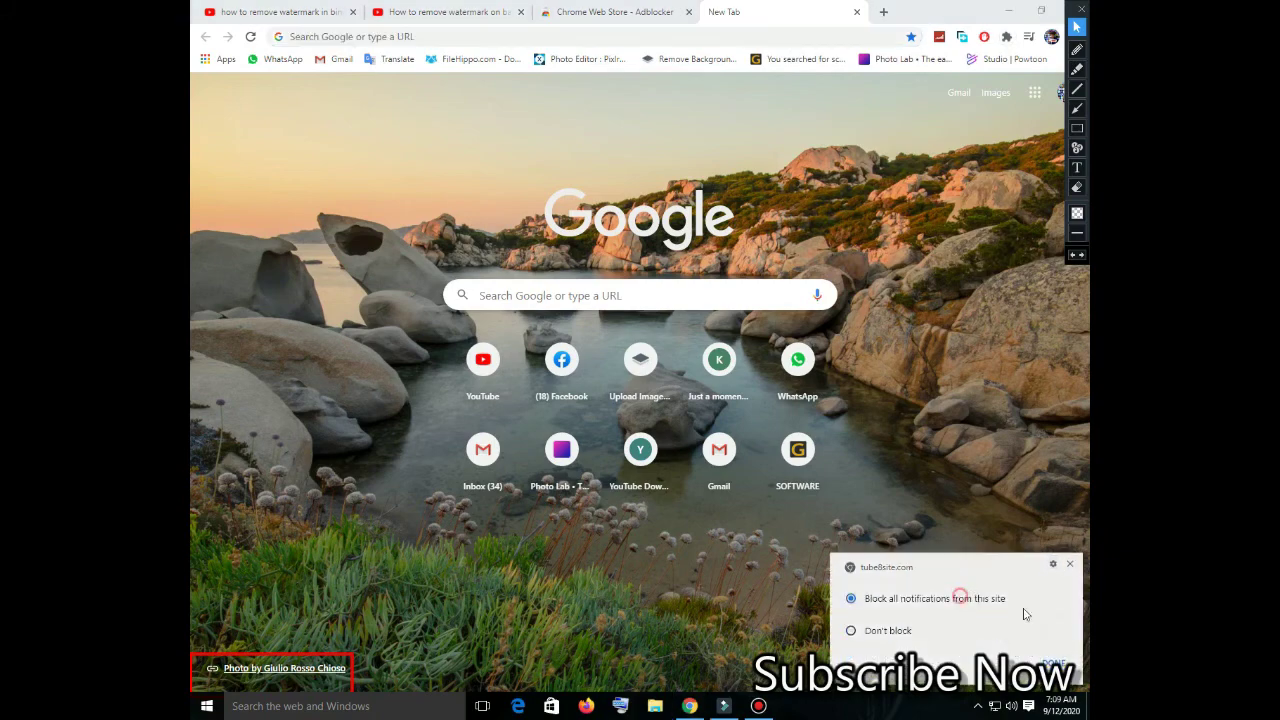
Close the Chrome Web Store tab and minimize the browser to show the desktop
left_click(648, 7)
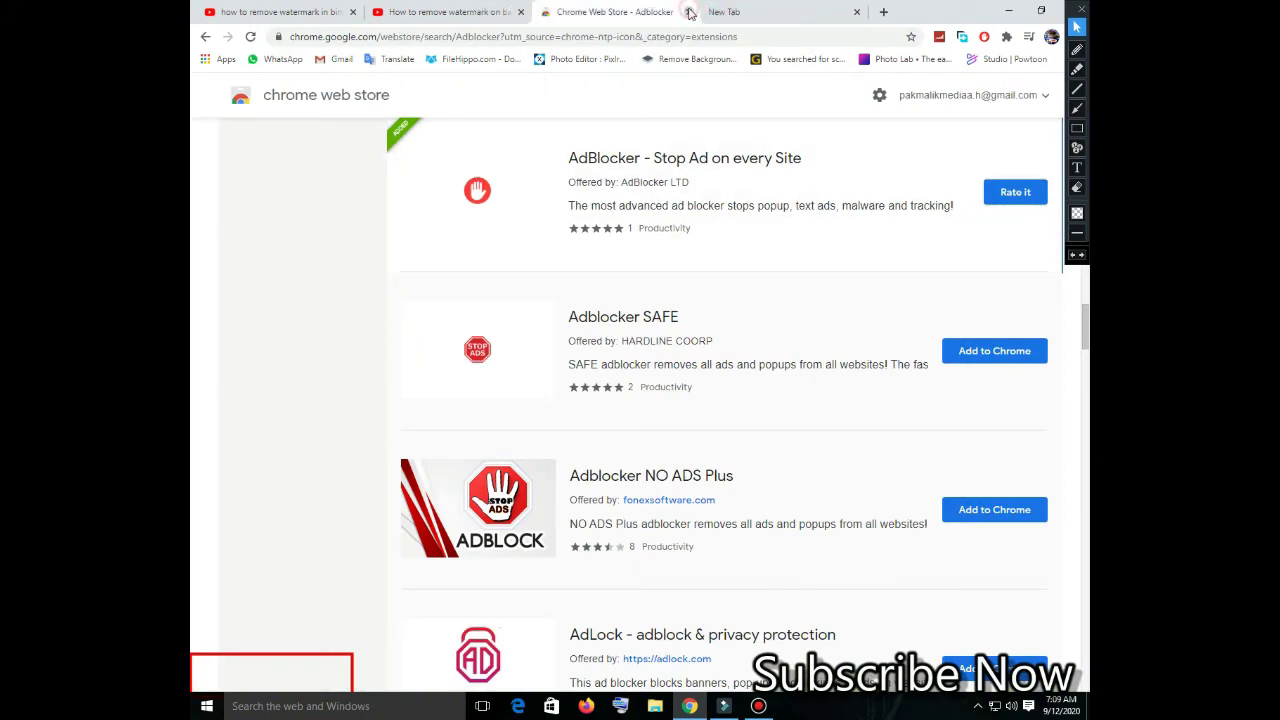
left_click(689, 11)
left_click(1004, 9)
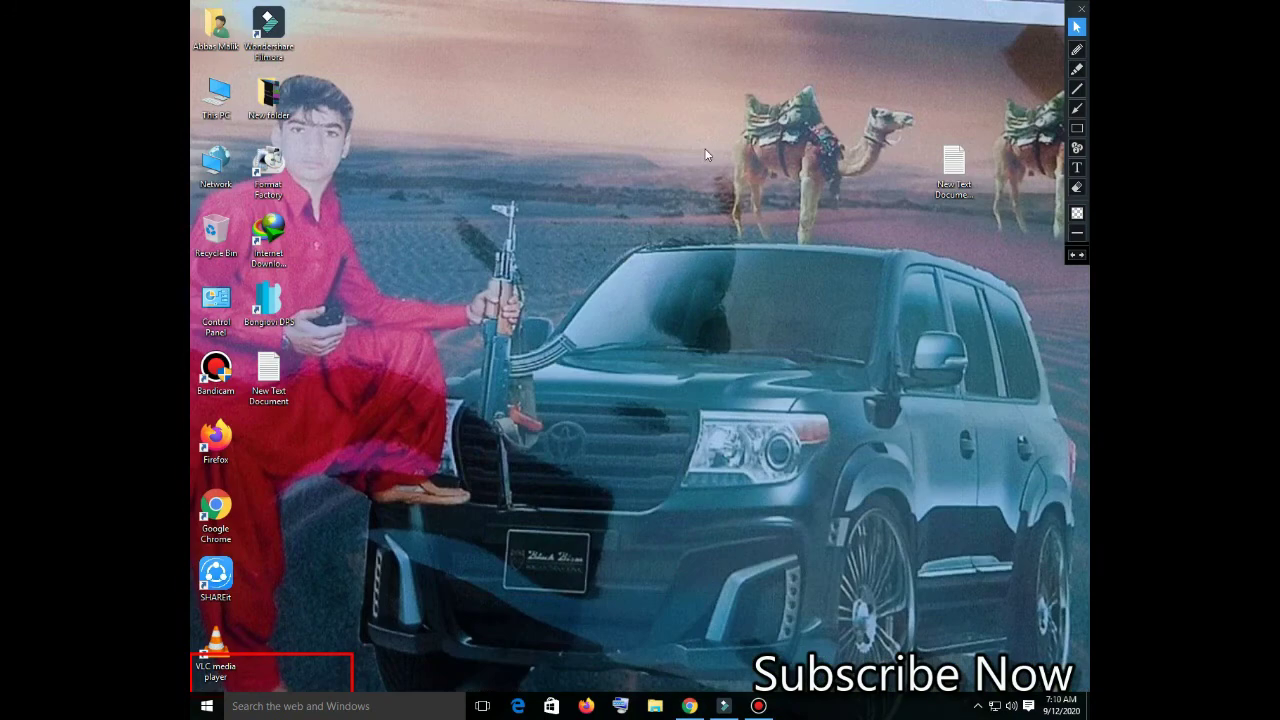
right_click(705, 148)
left_click(750, 190)
right_click(728, 125)
left_click(750, 163)
Start a text annotation across the upper part of the desktop with the line "solve getting your problem"
left_click(1077, 167)
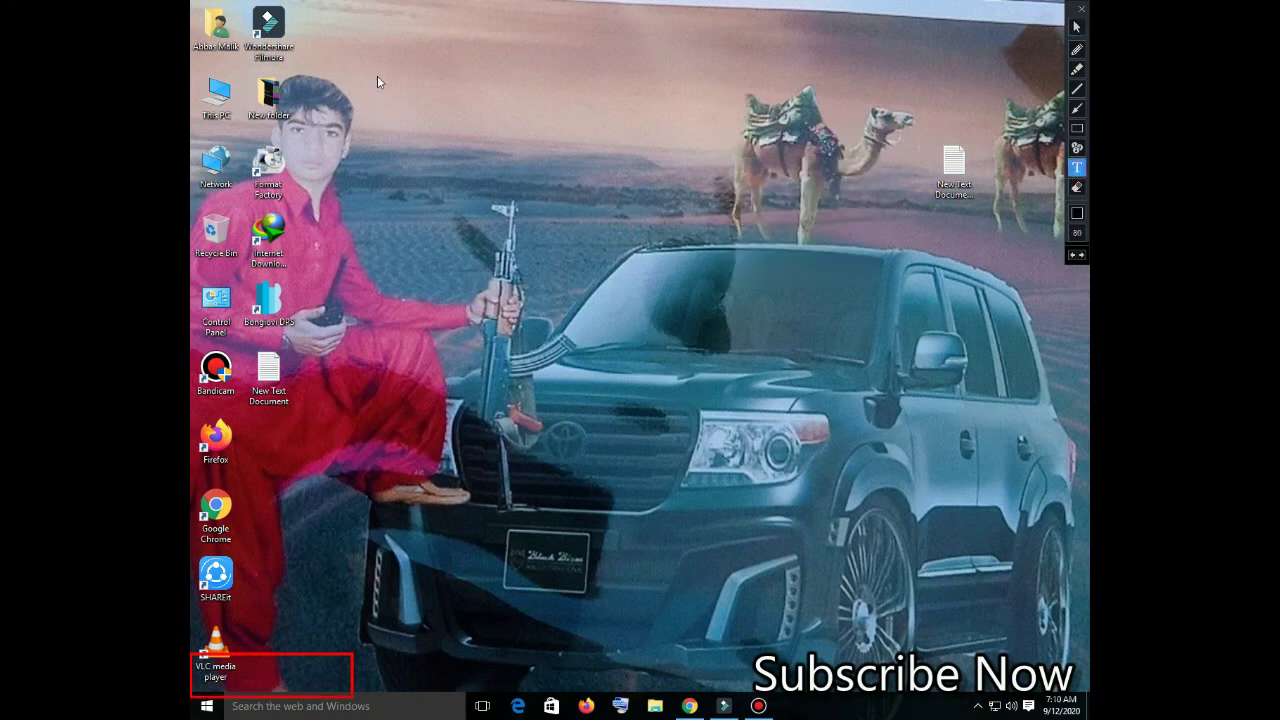
left_click(459, 78)
type("S")
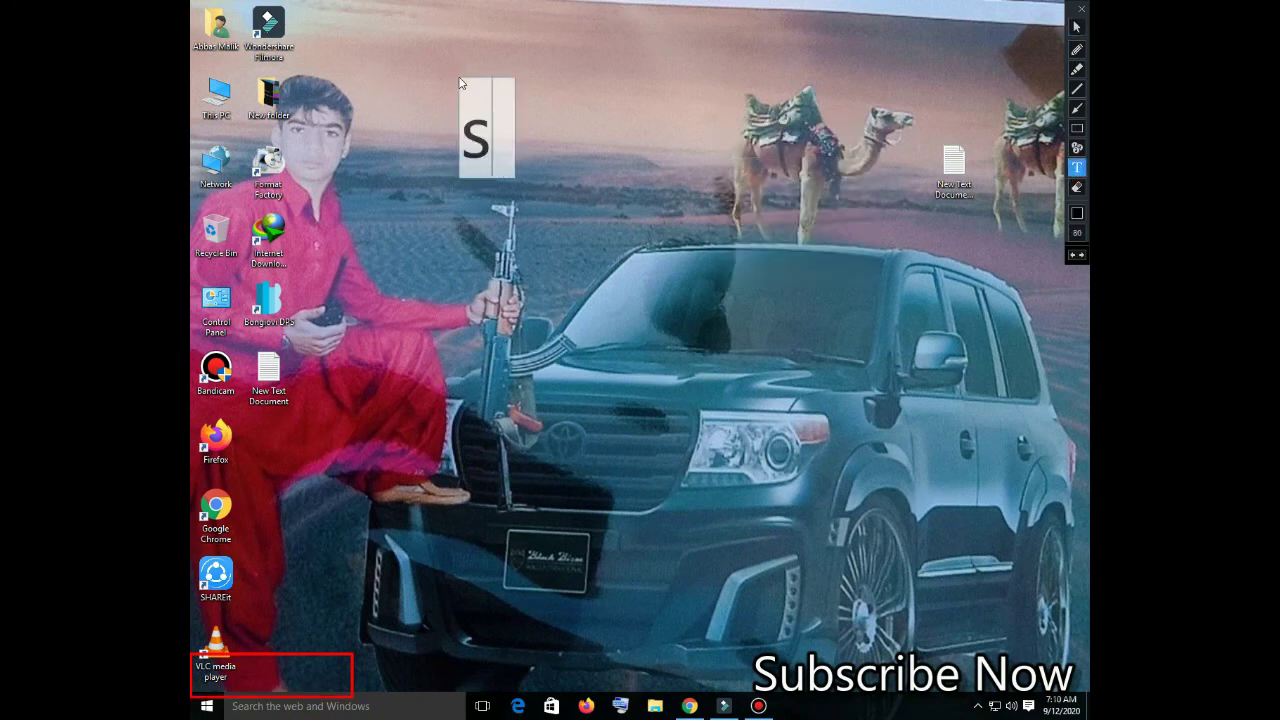
type("olve ge")
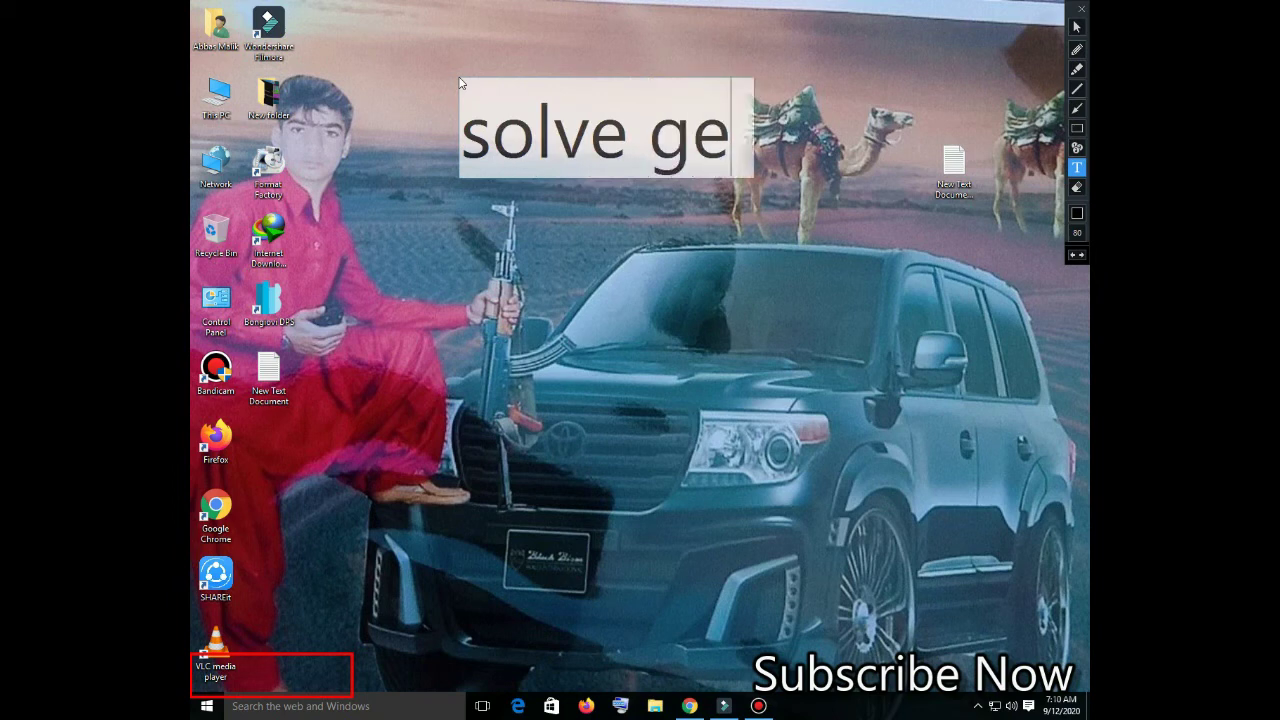
type("tting ")
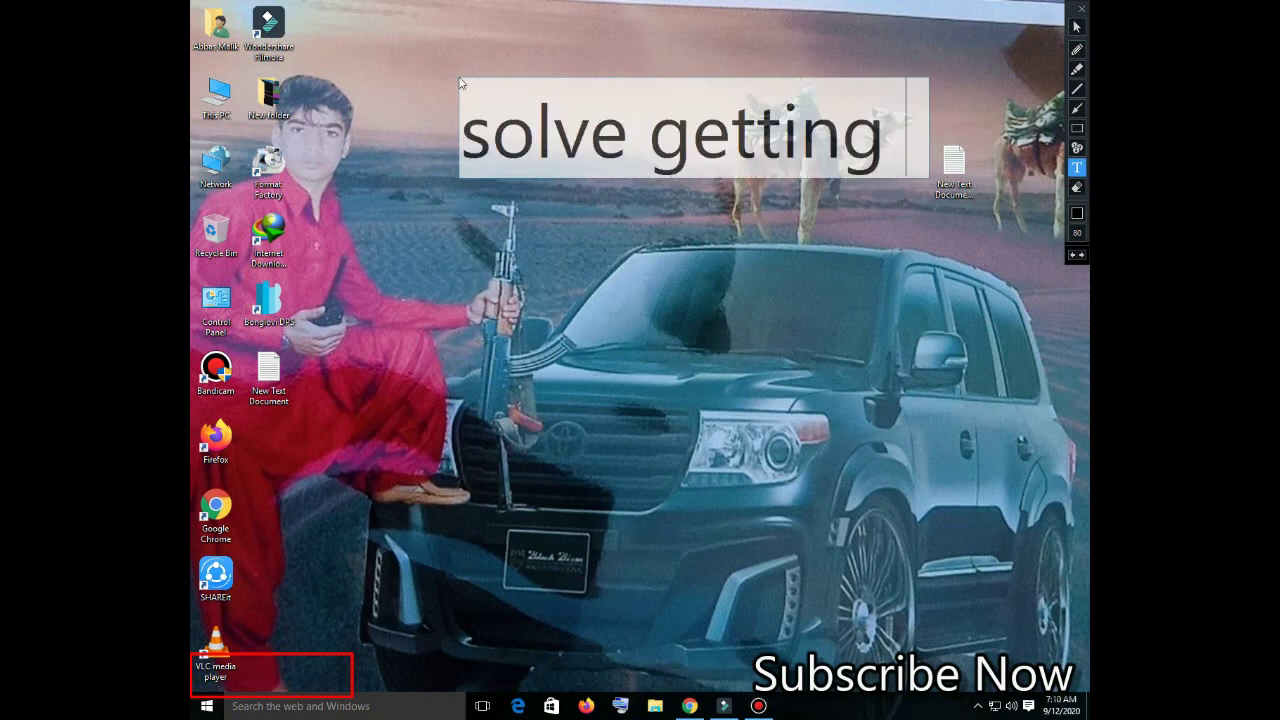
type("your p")
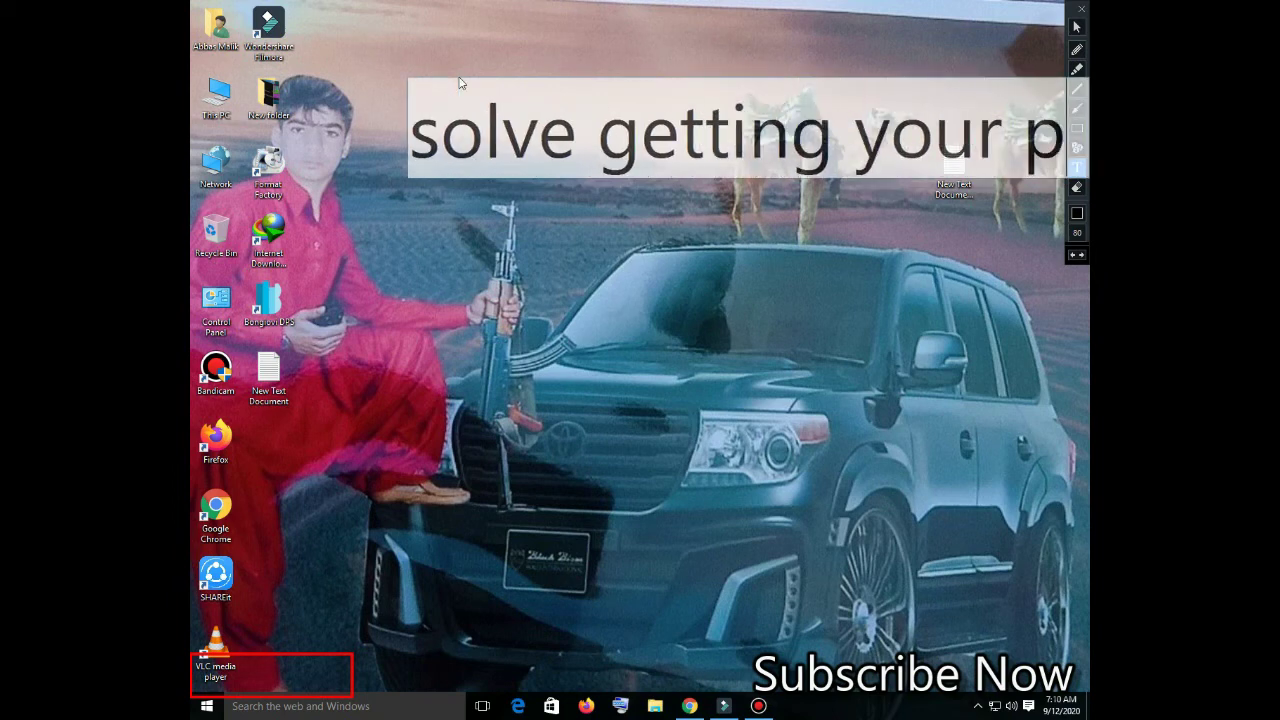
type("roblem")
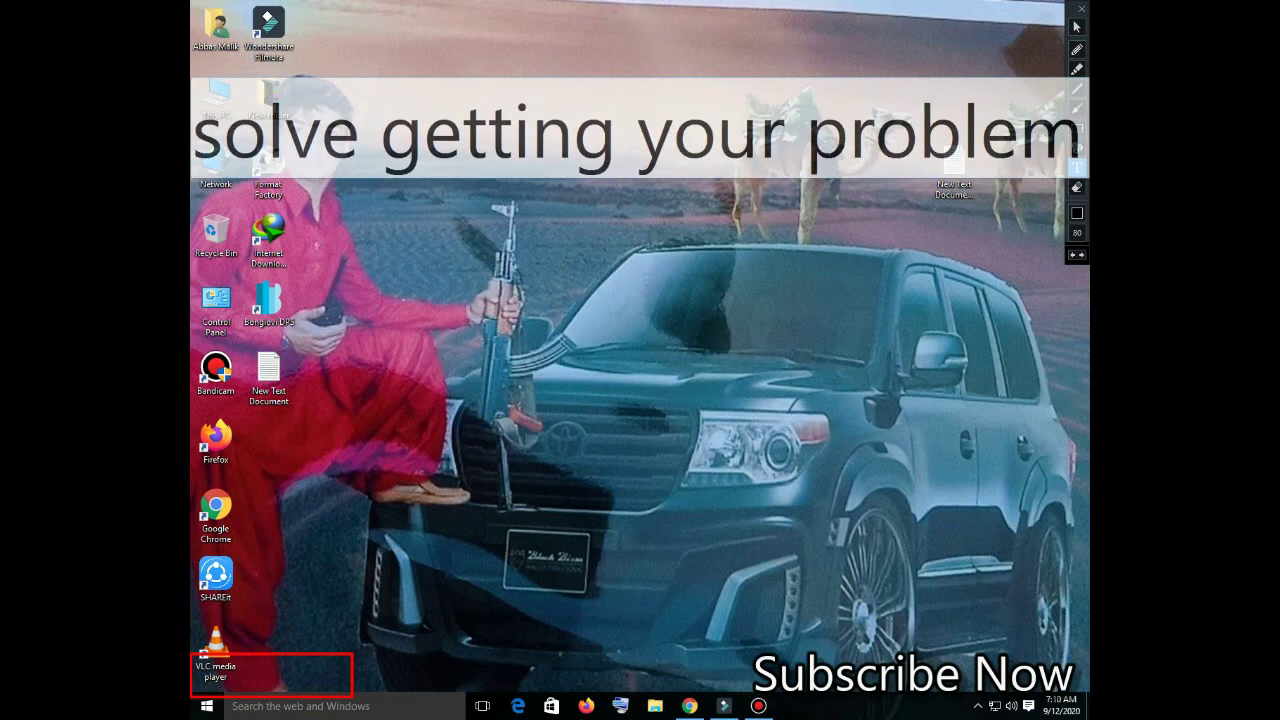
Add "Comment subscribe like thnks you" on a new line of the annotation and finish the text by returning to the selection pointer
key("Return")
type("Com")
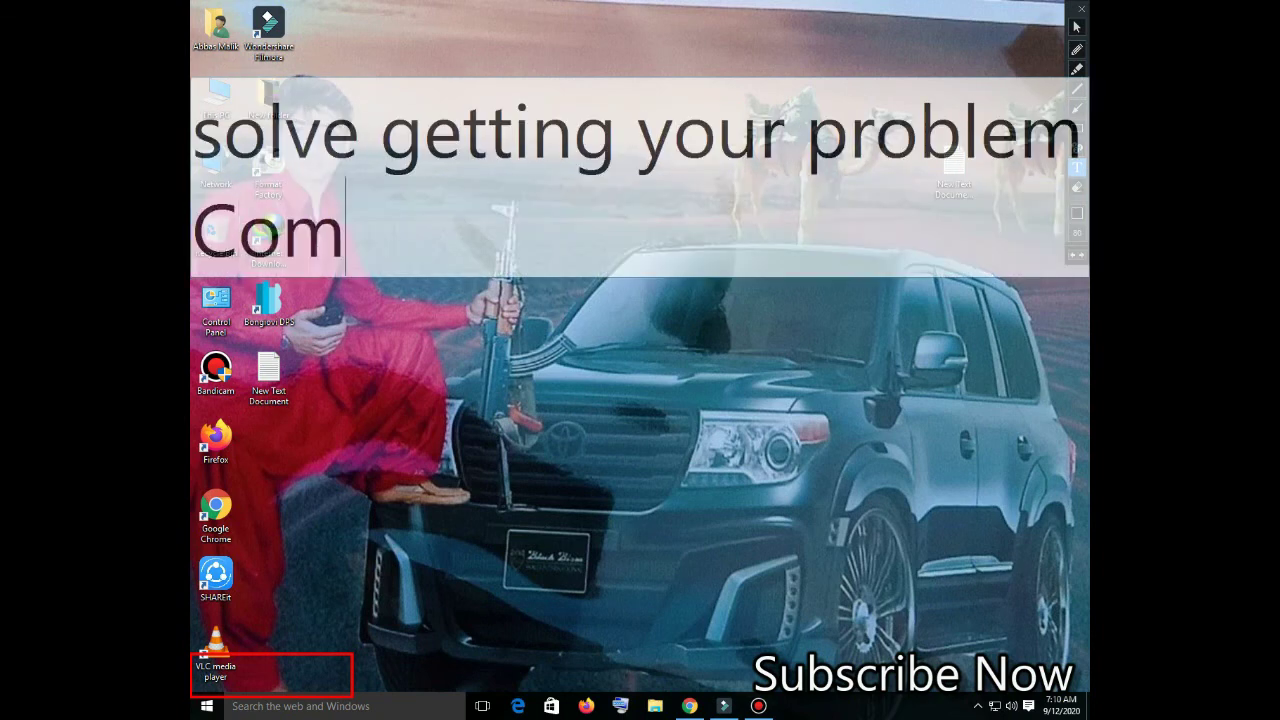
type("ment sub")
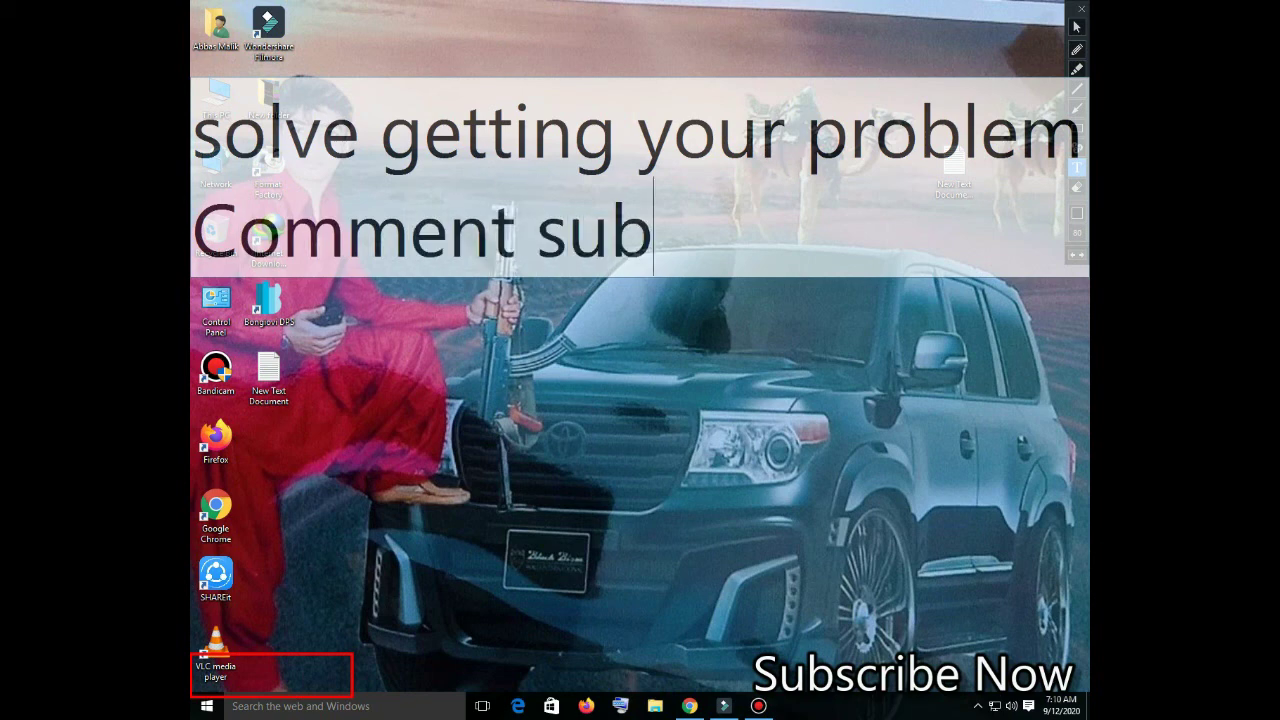
type("scribe l")
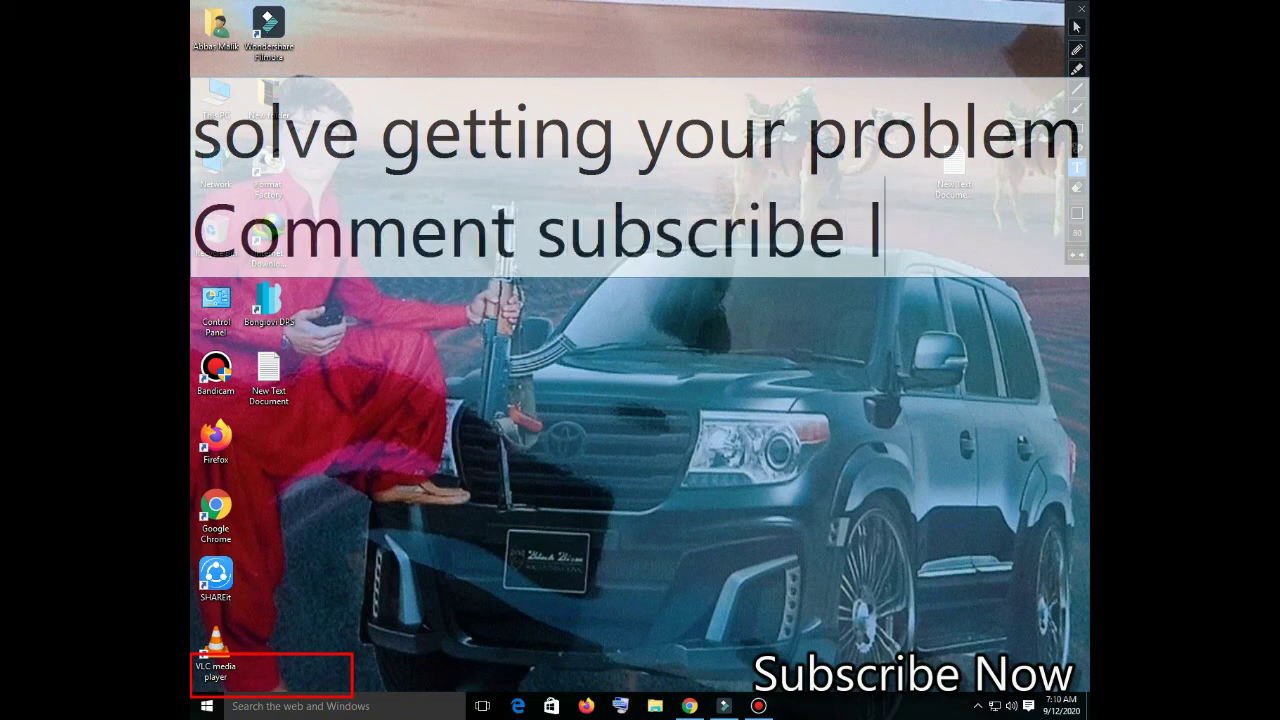
type("ike thnks you")
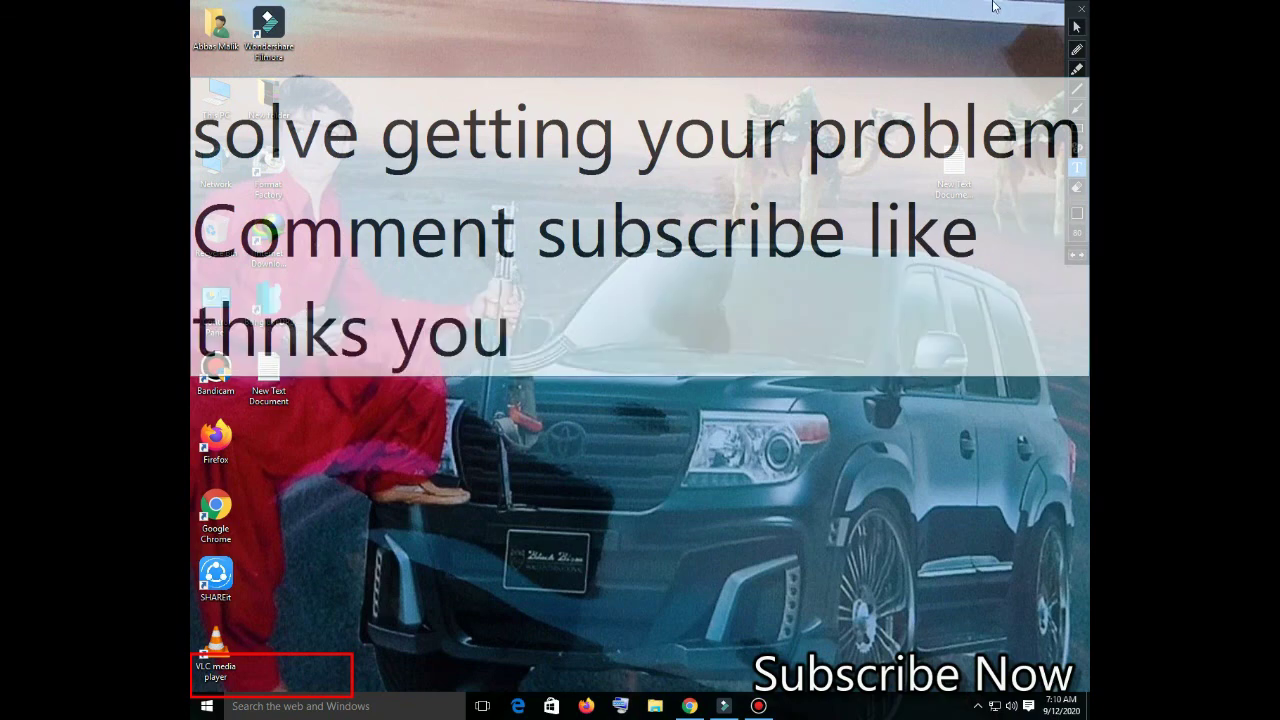
left_click(1078, 25)
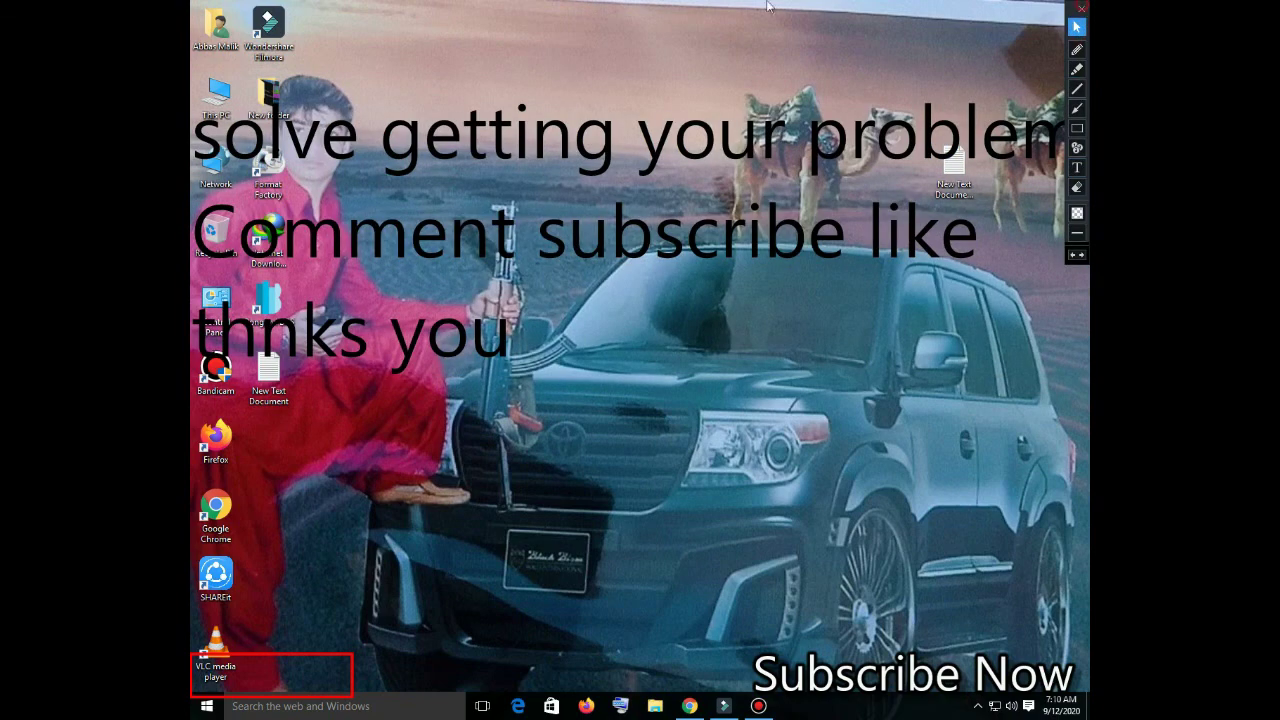